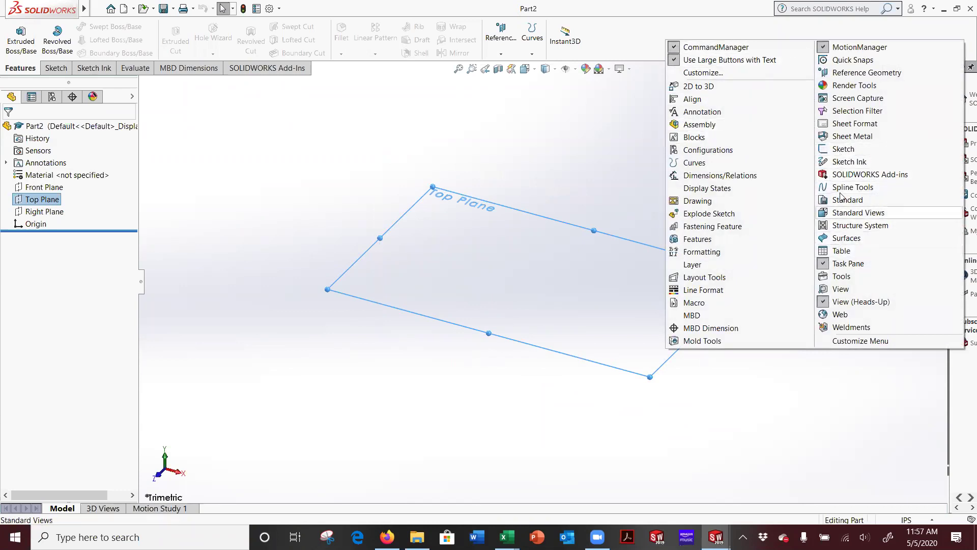
# Show the Sheet Metal toolbar and start a base flange sketch on the Top Plane
pyautogui.click(844, 149)
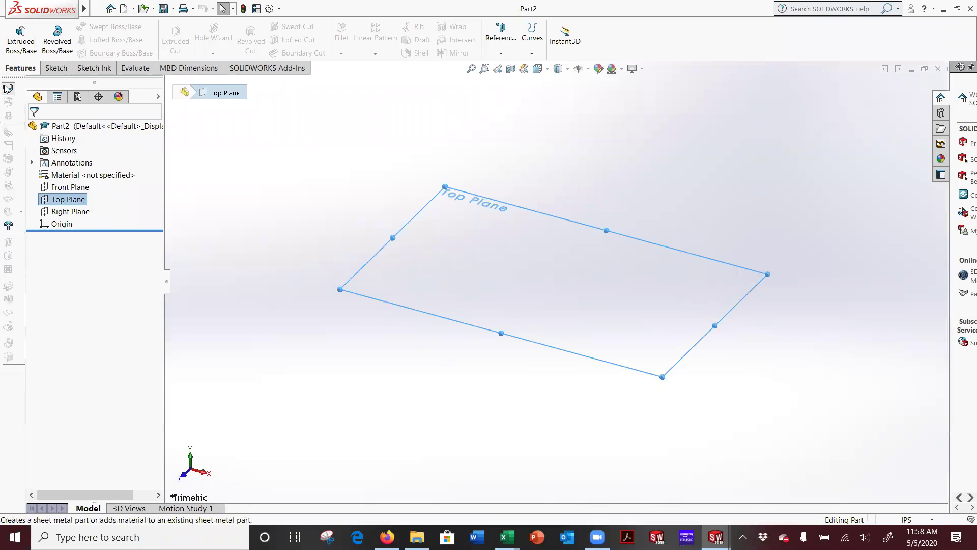
pyautogui.click(8, 88)
pyautogui.click(98, 9)
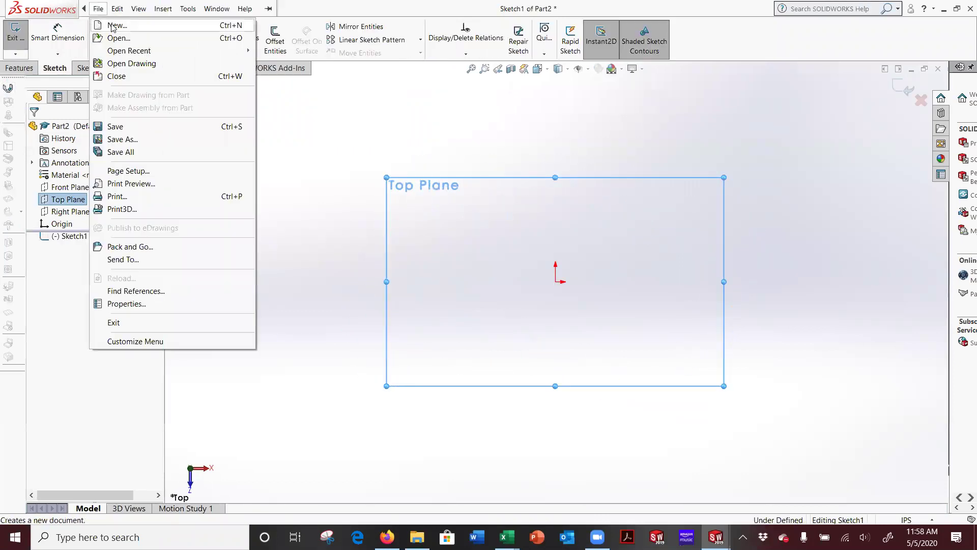
pyautogui.click(55, 37)
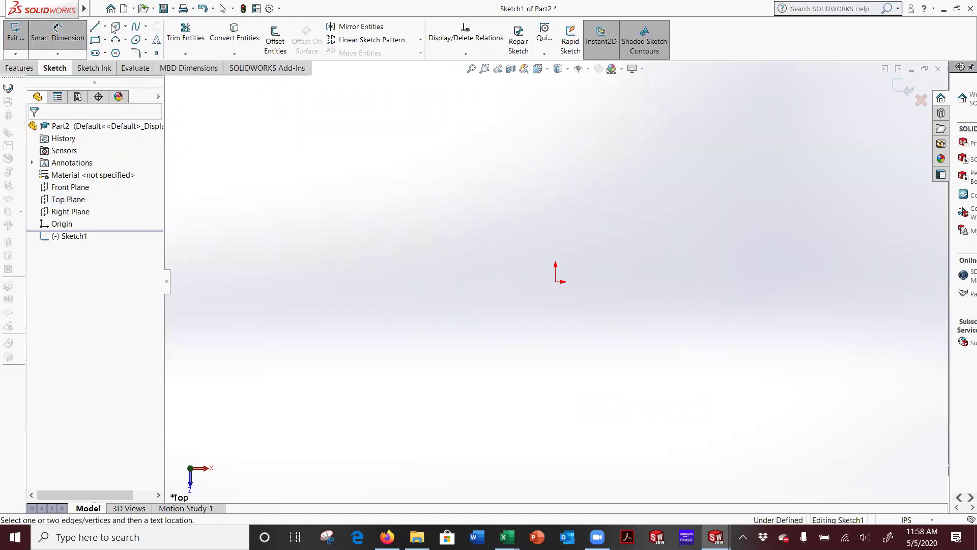
# Sketch a closed four-sided profile from the origin with two vertical sides, a sloping upper edge and a lower edge about 6.84 in long
pyautogui.click(94, 27)
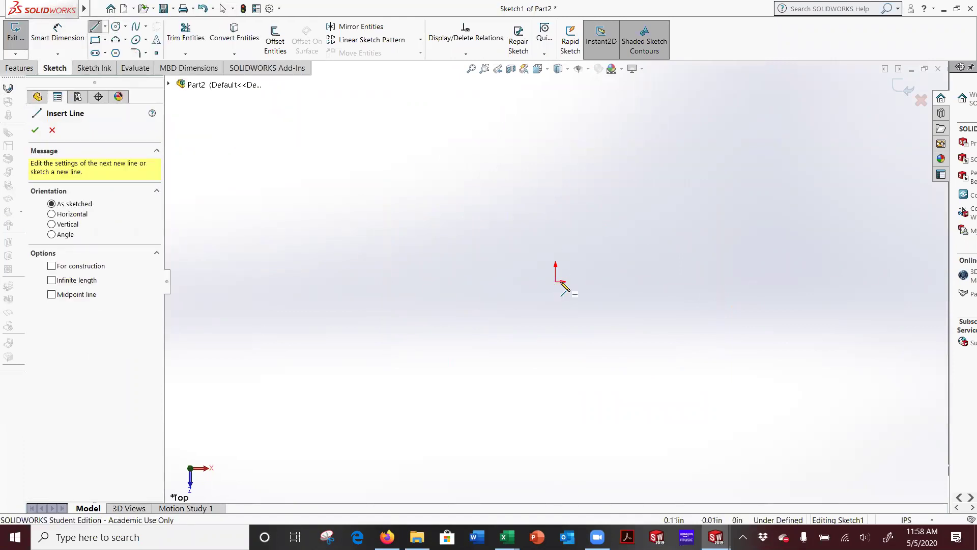
pyautogui.click(556, 281)
pyautogui.click(555, 114)
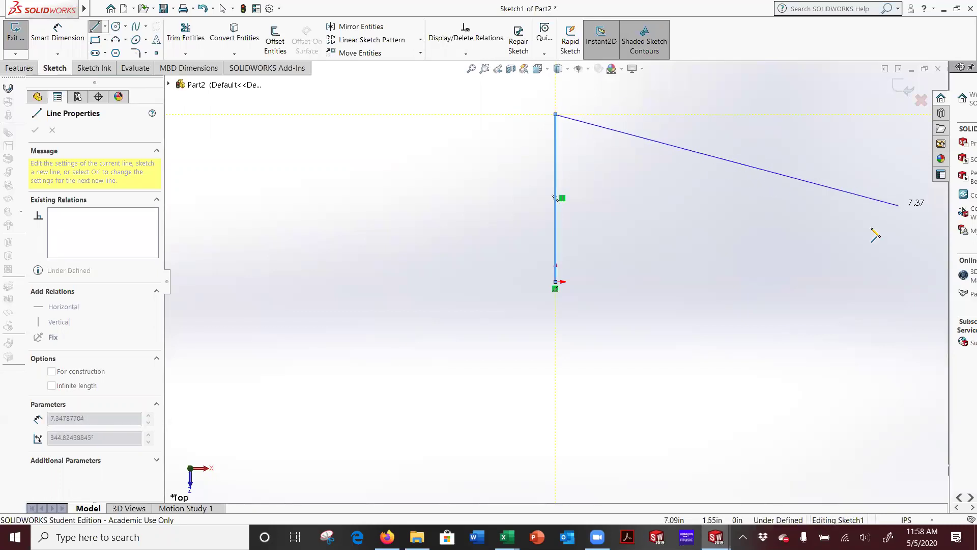
pyautogui.click(885, 223)
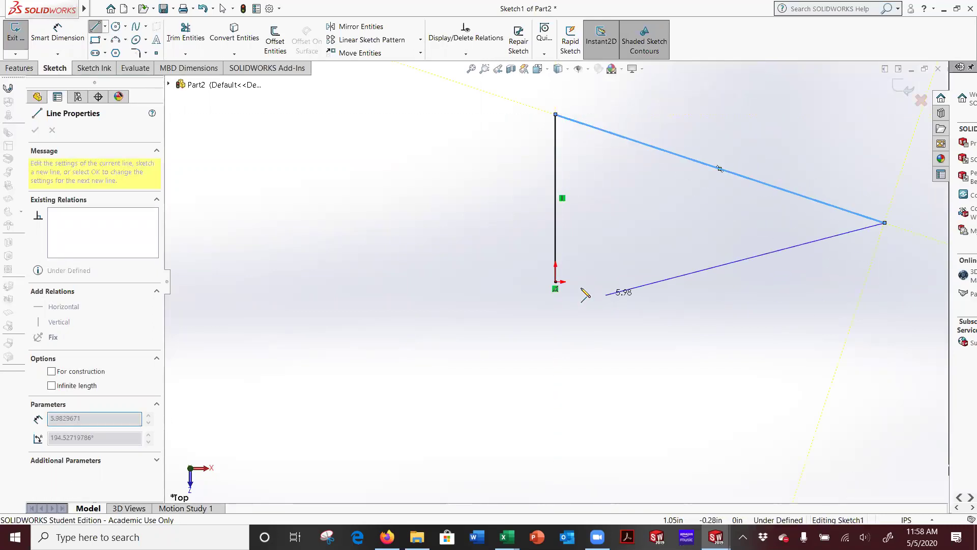
pyautogui.click(884, 274)
pyautogui.click(556, 281)
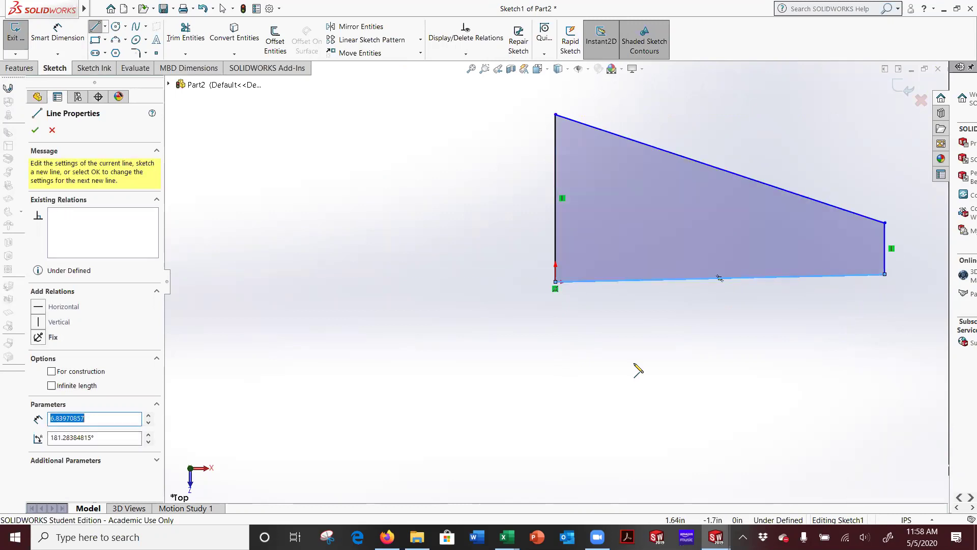
pyautogui.press('Escape')
pyautogui.press('Escape')
# Make the profile's lower edge horizontal and create a 0.029 in thick base flange with a K-factor of 0.5
pyautogui.click(767, 279)
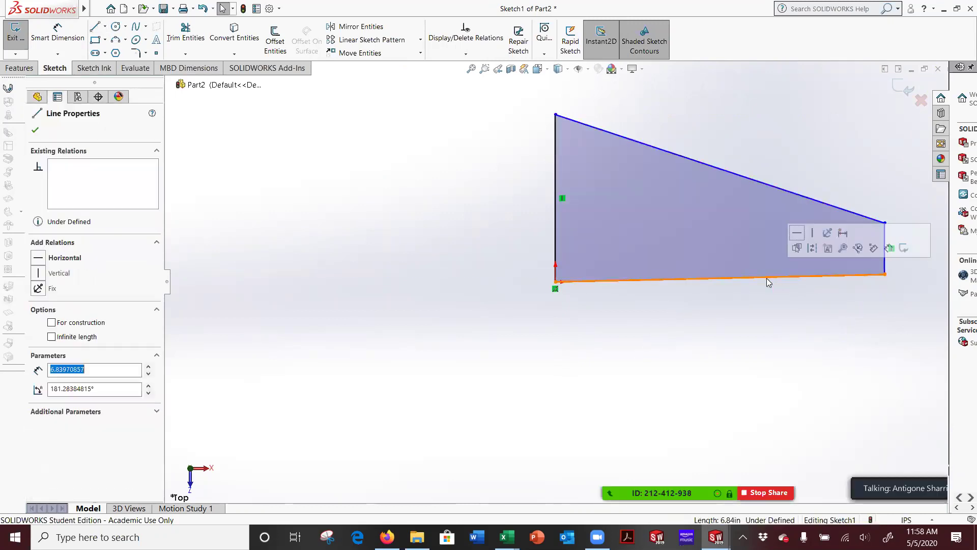
pyautogui.click(40, 259)
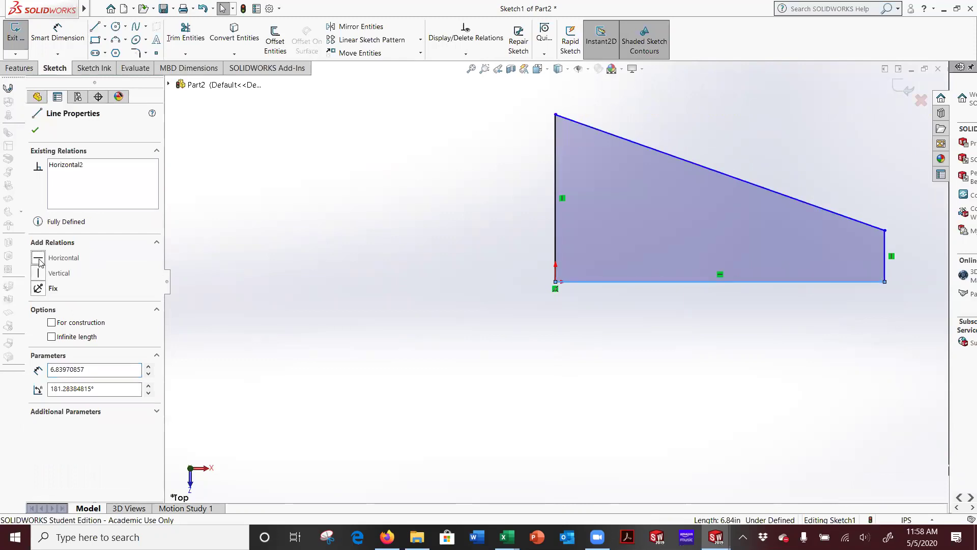
pyautogui.click(36, 131)
pyautogui.click(6, 89)
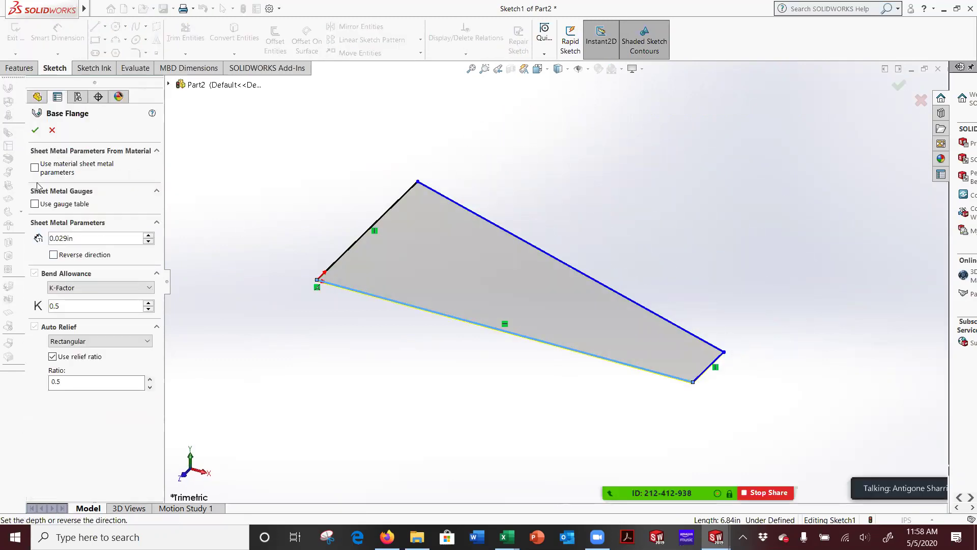
pyautogui.click(35, 131)
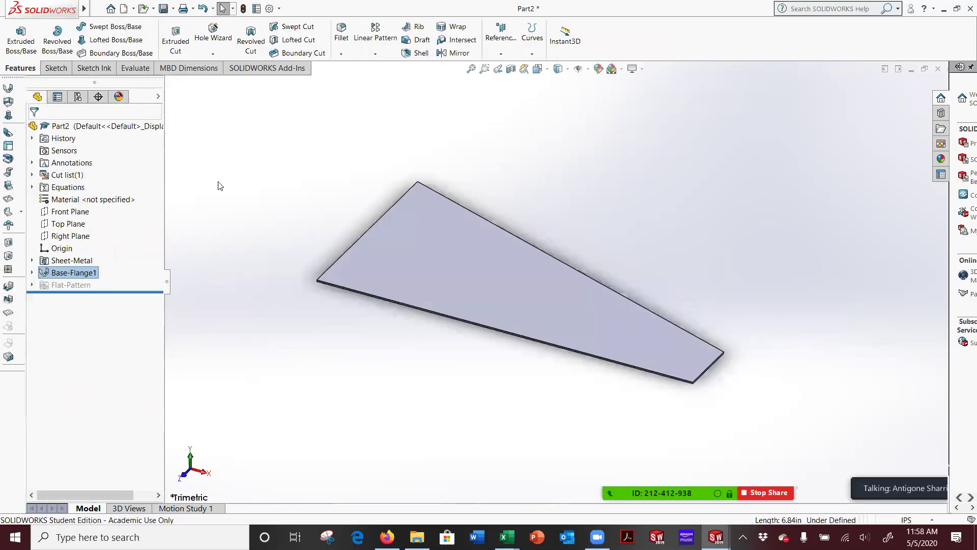
# Sketch a centerline on the plate's top face from the sloping edge to the long straight edge
pyautogui.click(478, 274)
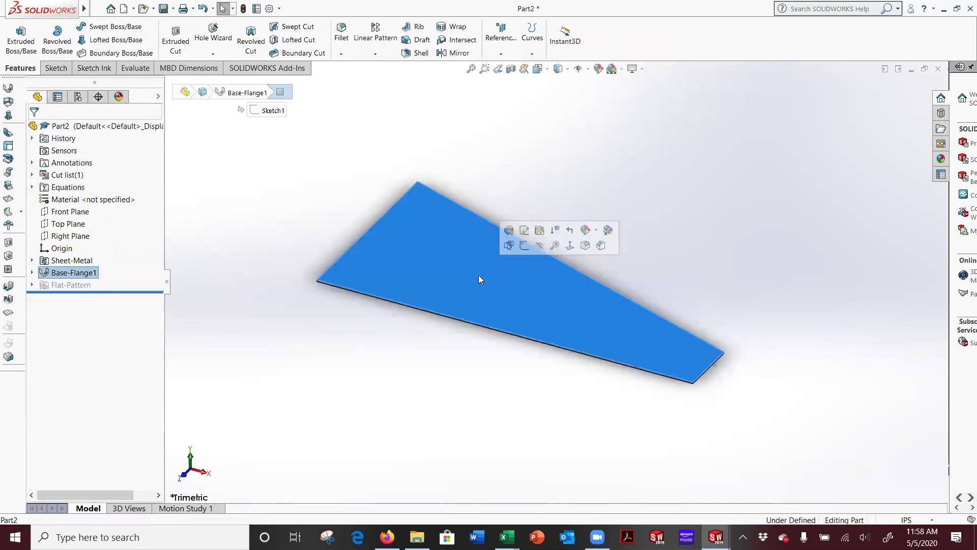
pyautogui.click(525, 246)
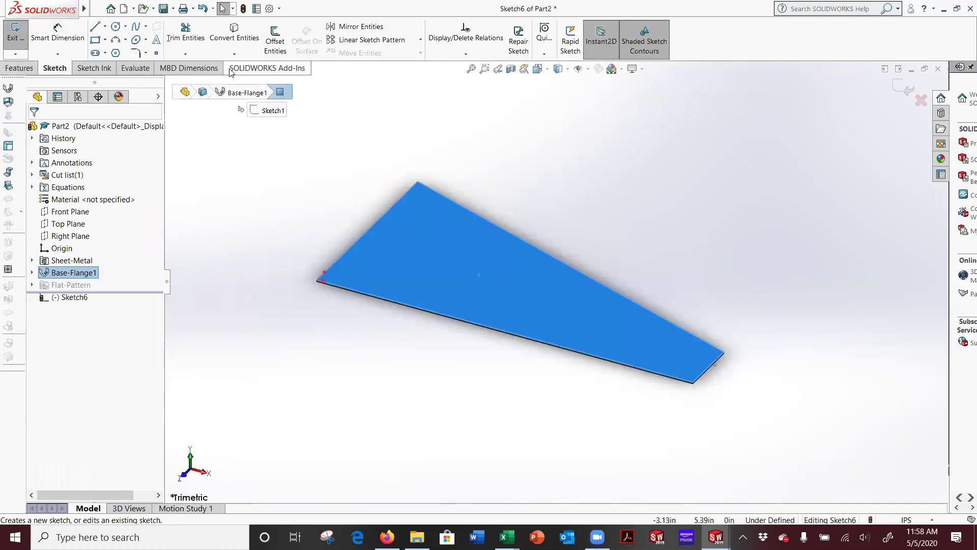
pyautogui.click(105, 27)
pyautogui.click(119, 41)
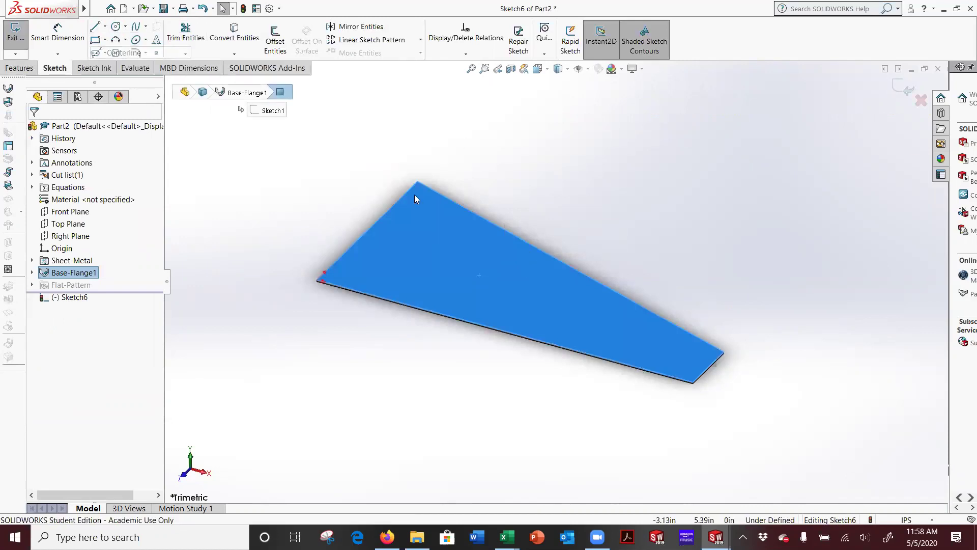
pyautogui.click(597, 282)
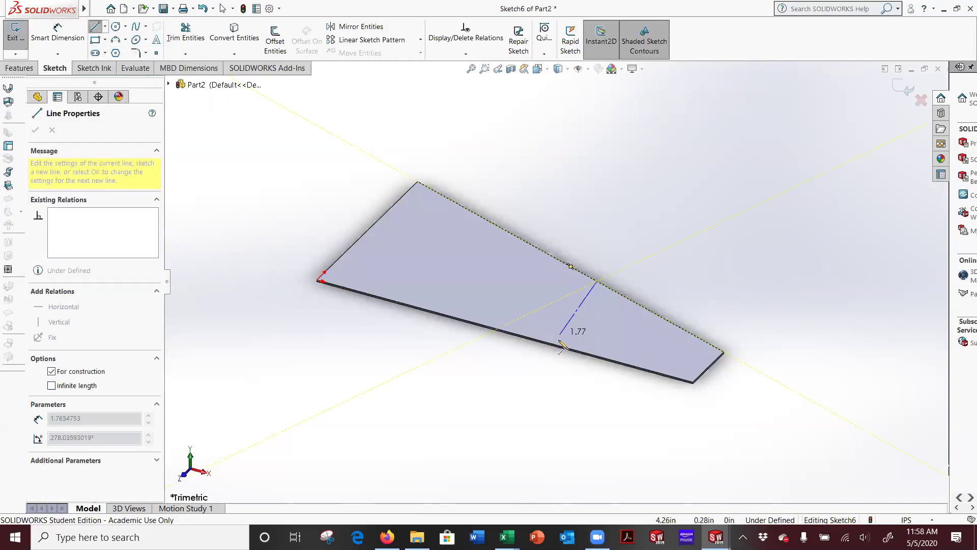
pyautogui.click(531, 339)
pyautogui.press('Escape')
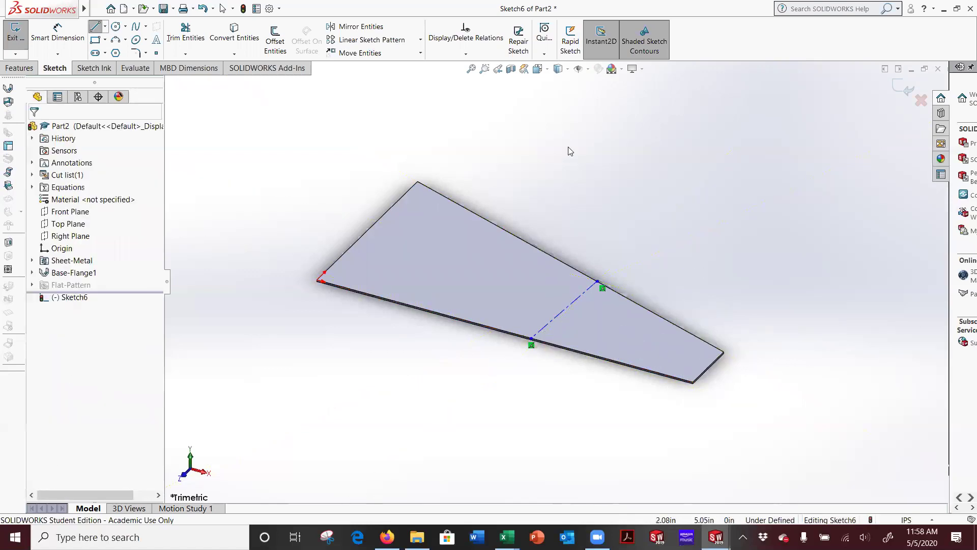
# Make the centerline across the plate vertical, working from the top view
pyautogui.click(546, 71)
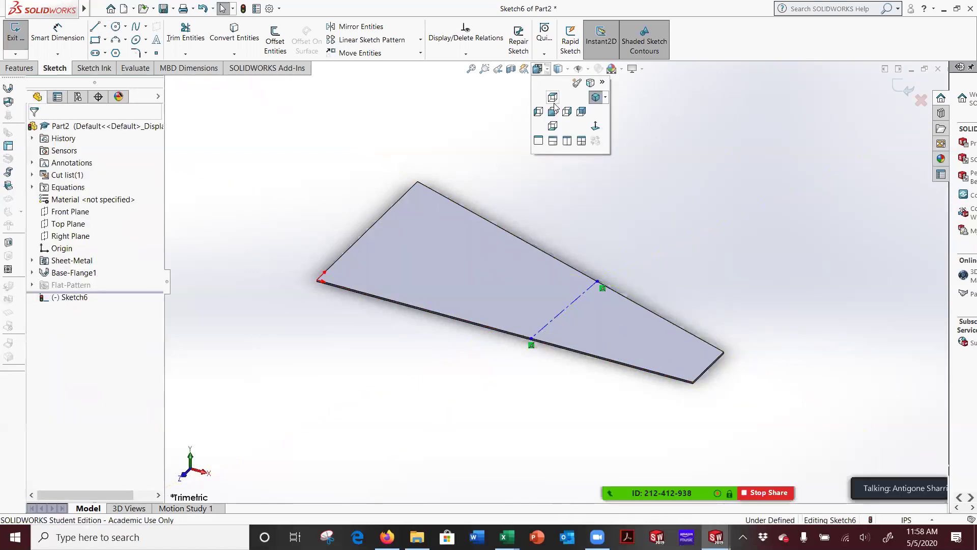
pyautogui.click(554, 113)
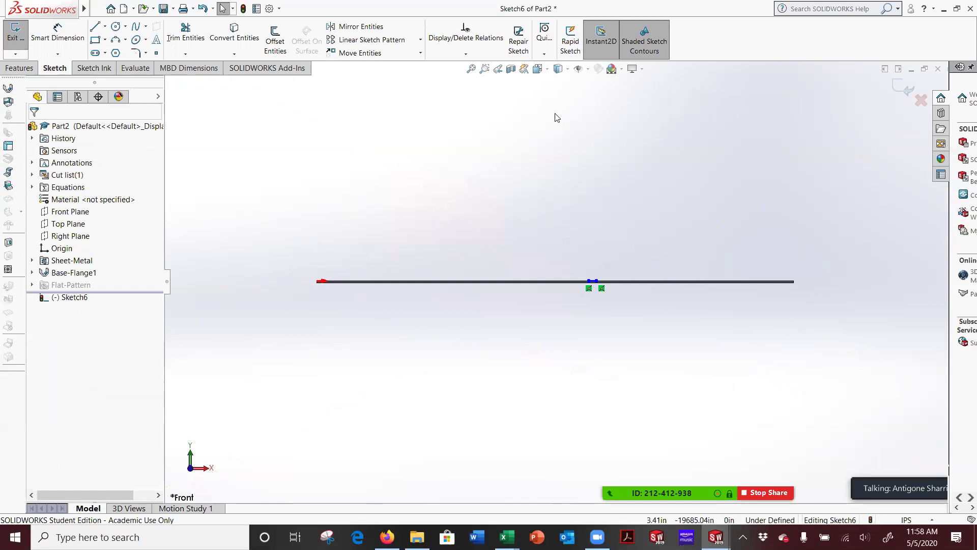
pyautogui.click(549, 70)
pyautogui.click(602, 132)
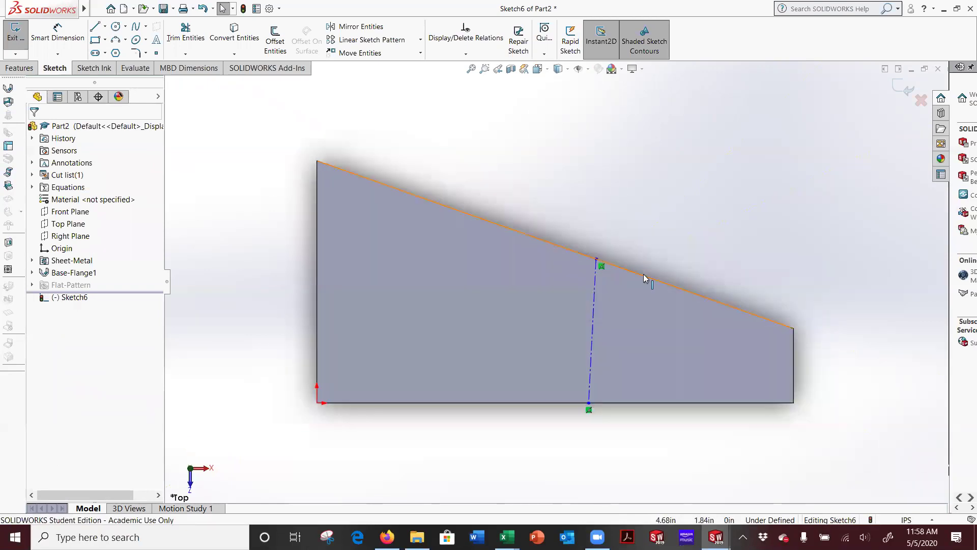
pyautogui.click(592, 323)
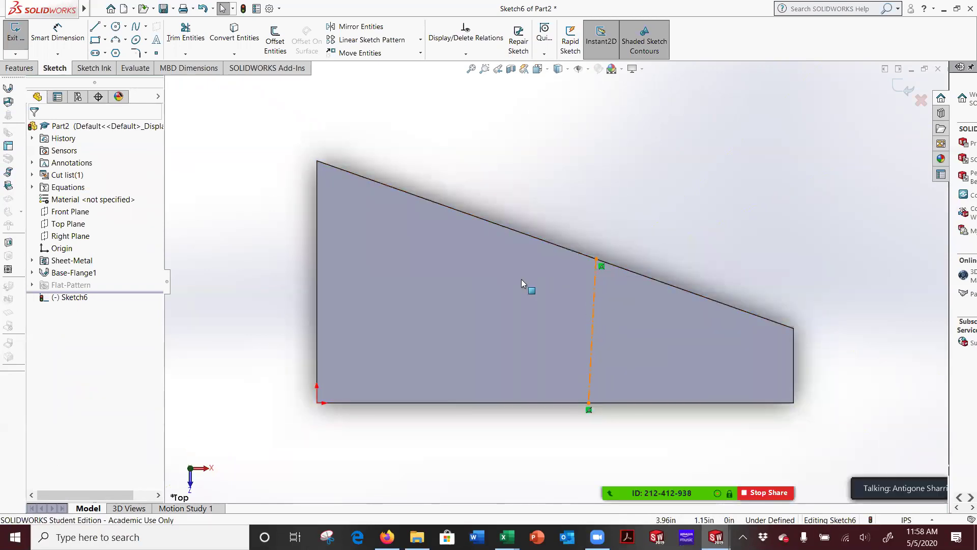
pyautogui.click(43, 277)
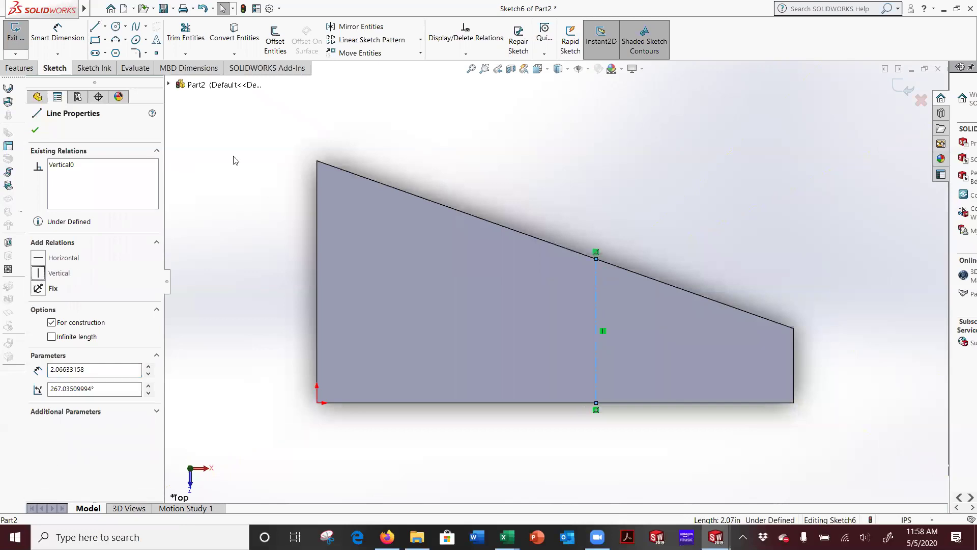
pyautogui.click(35, 130)
# Try to create a sketched bend from the centerline and exit the sketch
pyautogui.moveTo(310, 228)
pyautogui.mouseDown(button='middle')
pyautogui.moveTo(262, 196)
pyautogui.moveTo(251, 91)
pyautogui.moveTo(215, 114)
pyautogui.mouseUp(button='middle')
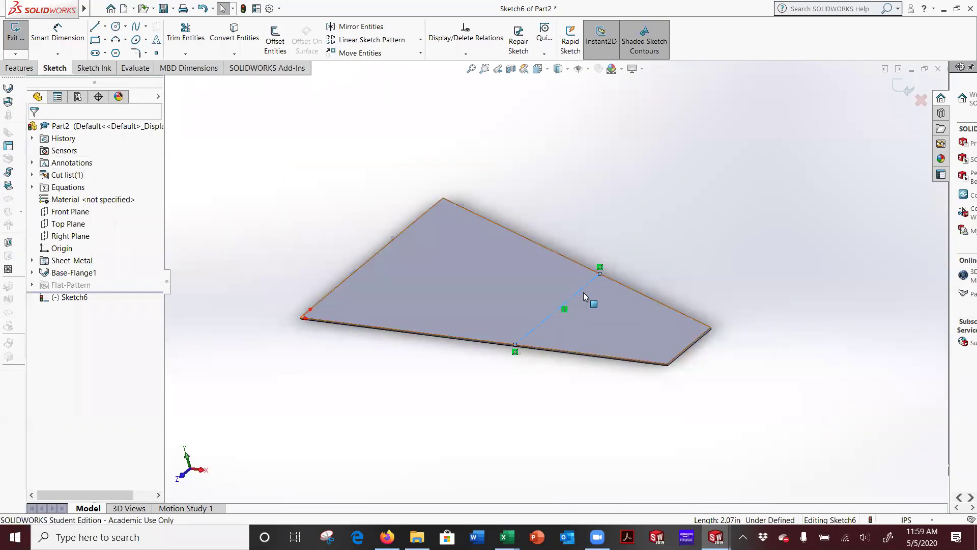
pyautogui.click(9, 187)
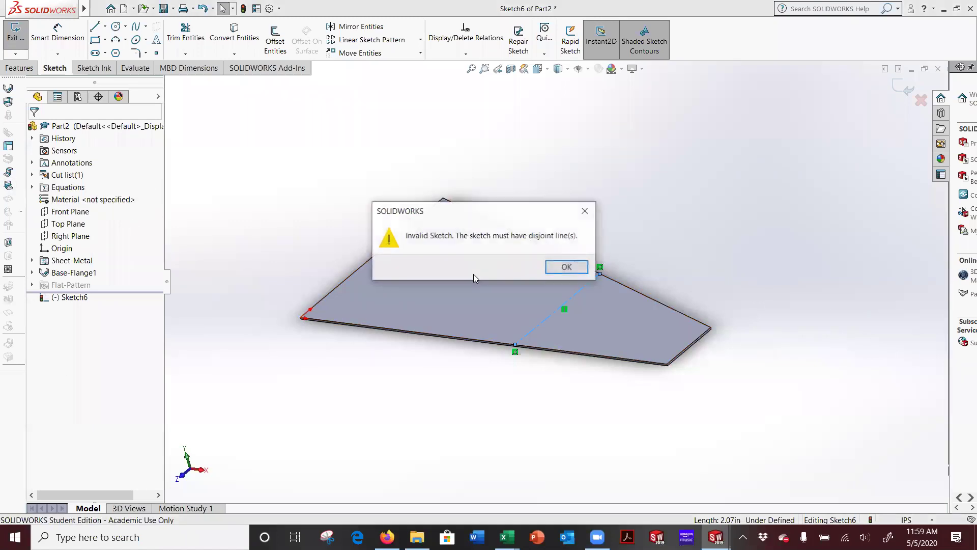
pyautogui.click(563, 266)
pyautogui.click(275, 210)
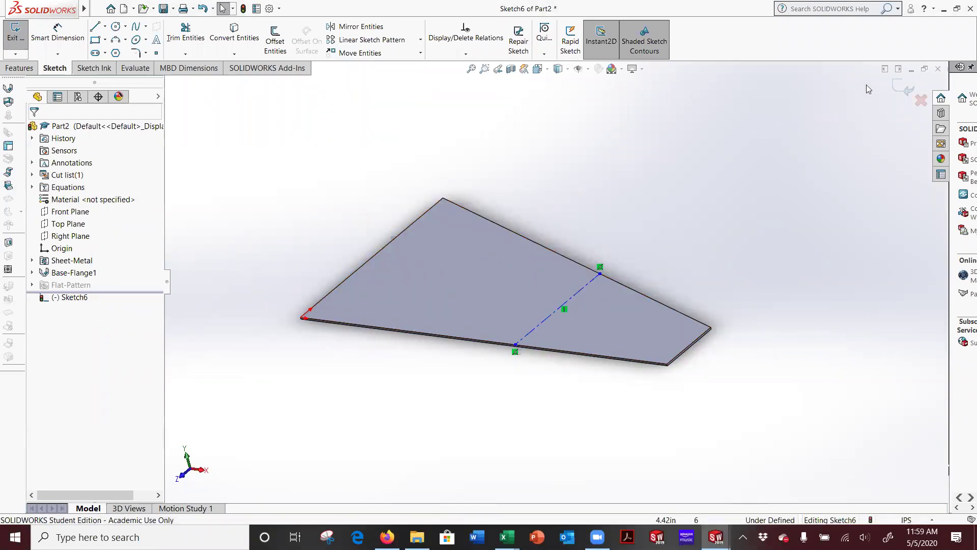
pyautogui.click(904, 95)
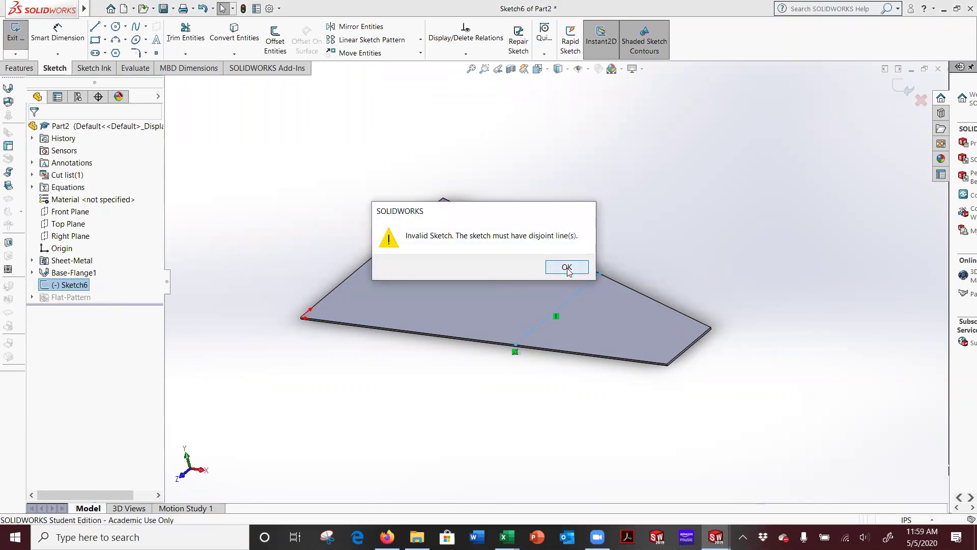
pyautogui.click(567, 268)
pyautogui.click(911, 91)
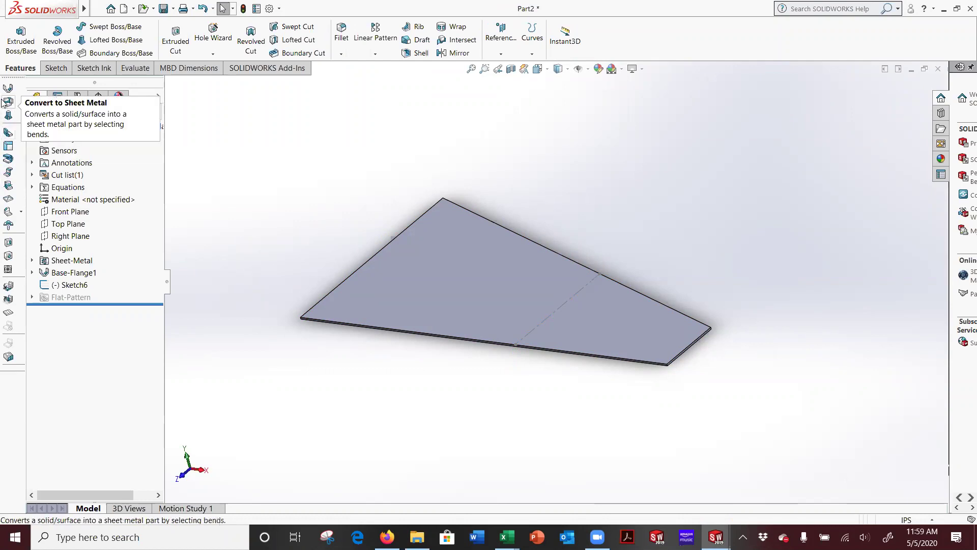
pyautogui.click(4, 116)
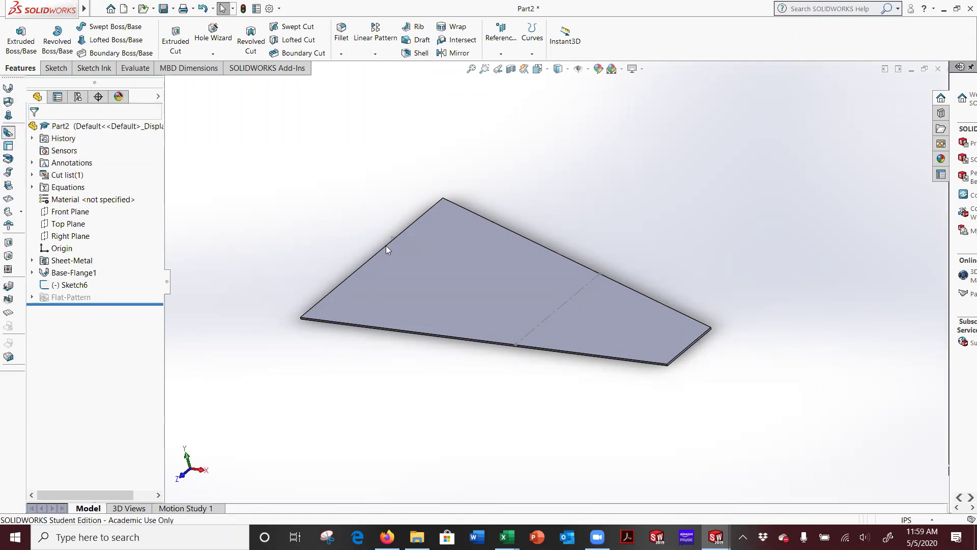
pyautogui.click(685, 356)
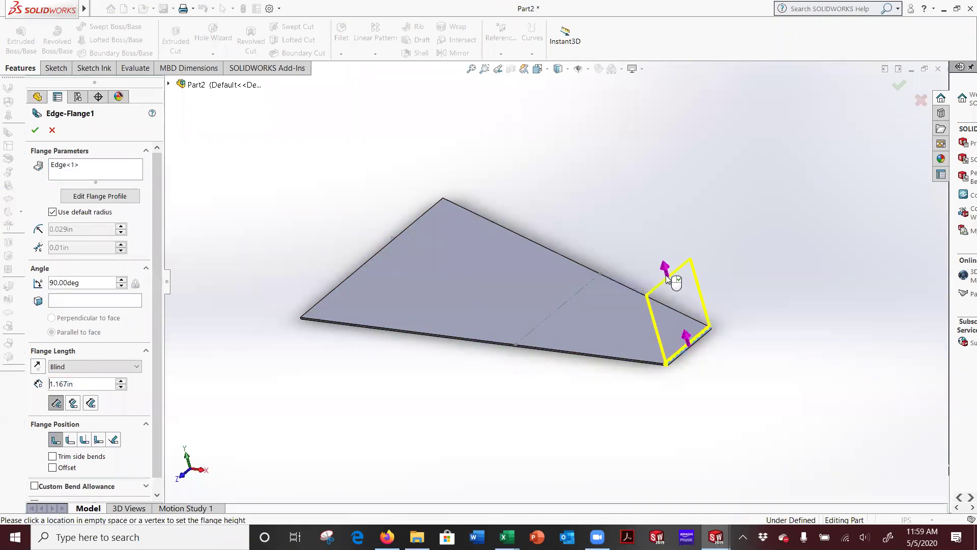
pyautogui.press('Escape')
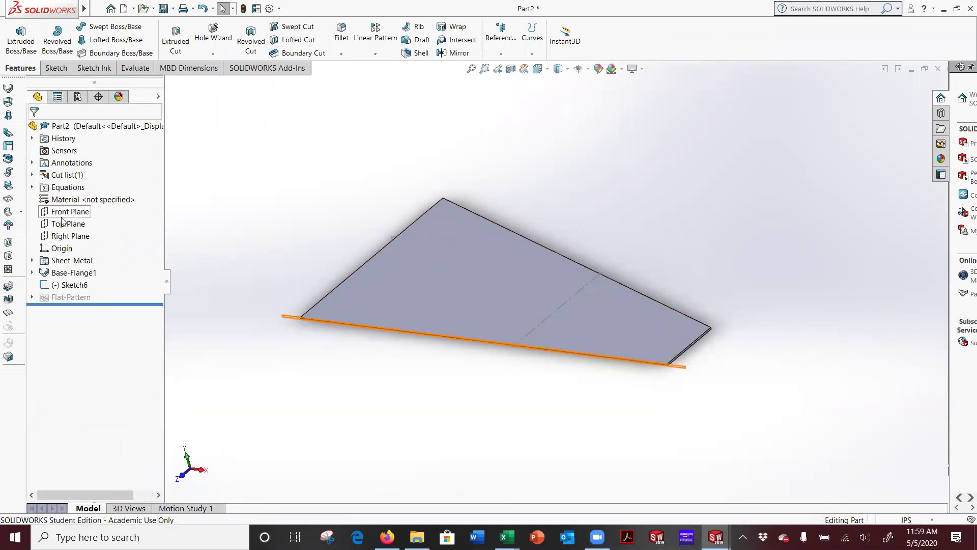
# Try to create a sketched bend by picking the existing centerline sketch on the plate
pyautogui.click(6, 185)
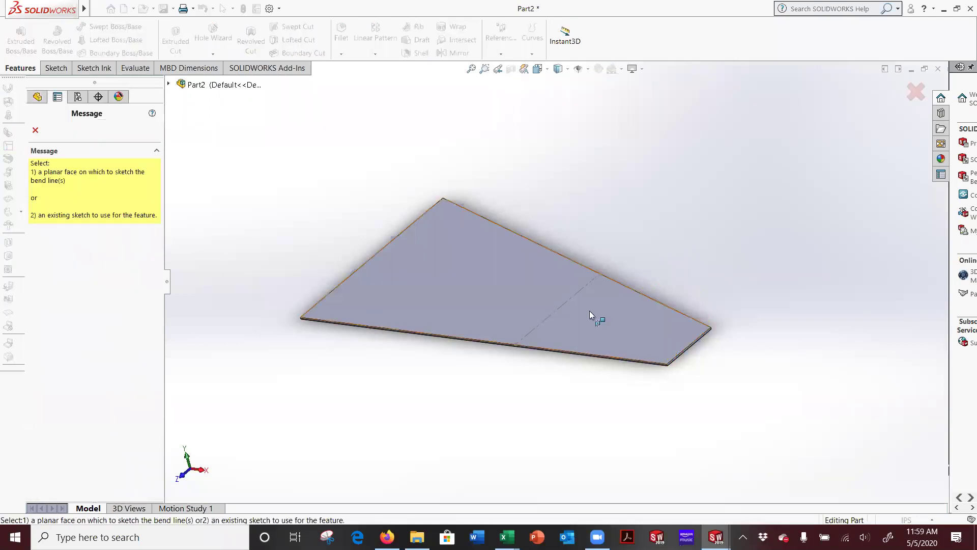
pyautogui.click(566, 300)
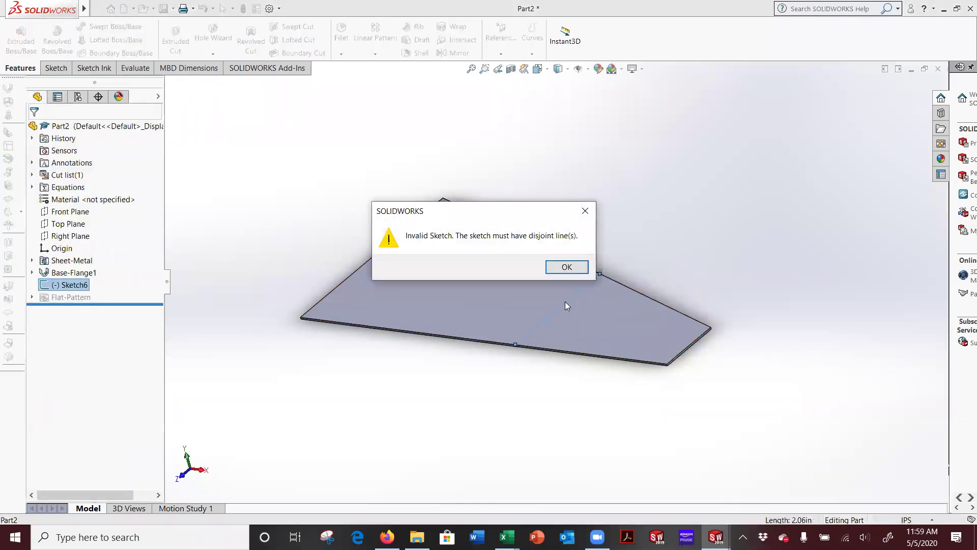
pyautogui.click(575, 270)
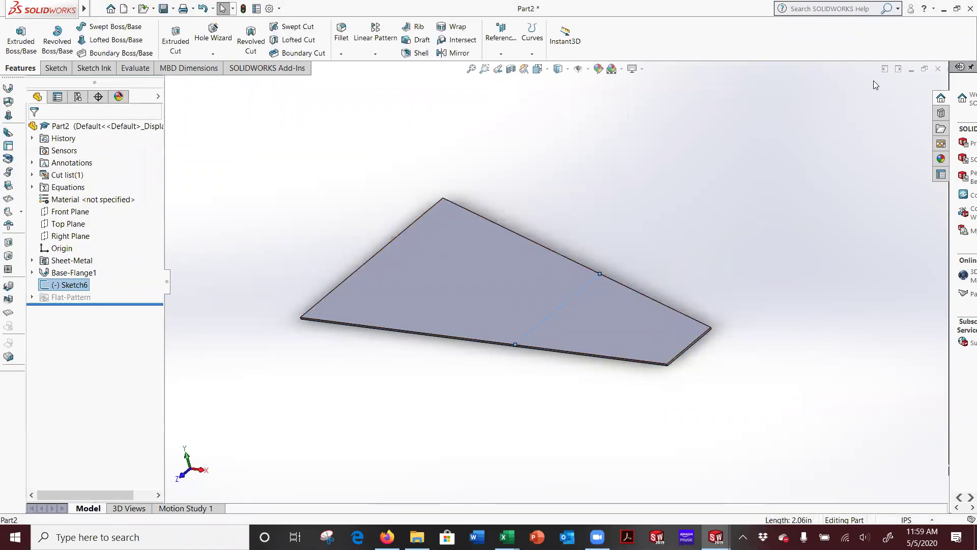
pyautogui.click(271, 268)
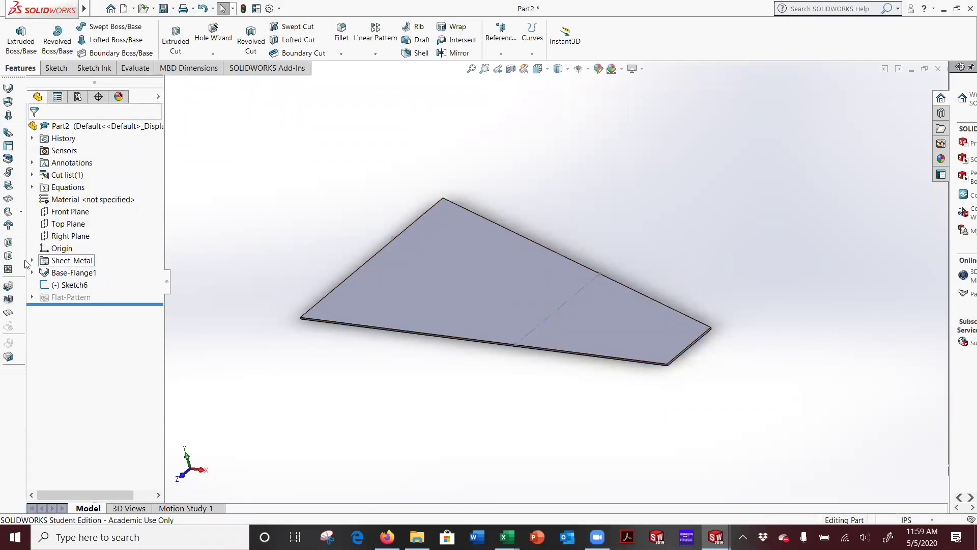
# Delete the centerline sketch from the part
pyautogui.click(63, 288)
pyautogui.press('Delete')
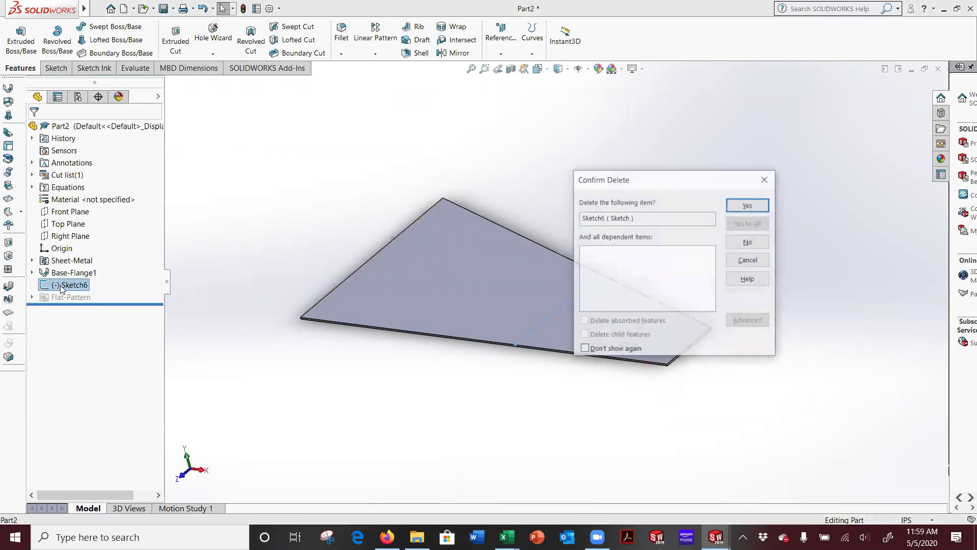
pyautogui.click(747, 206)
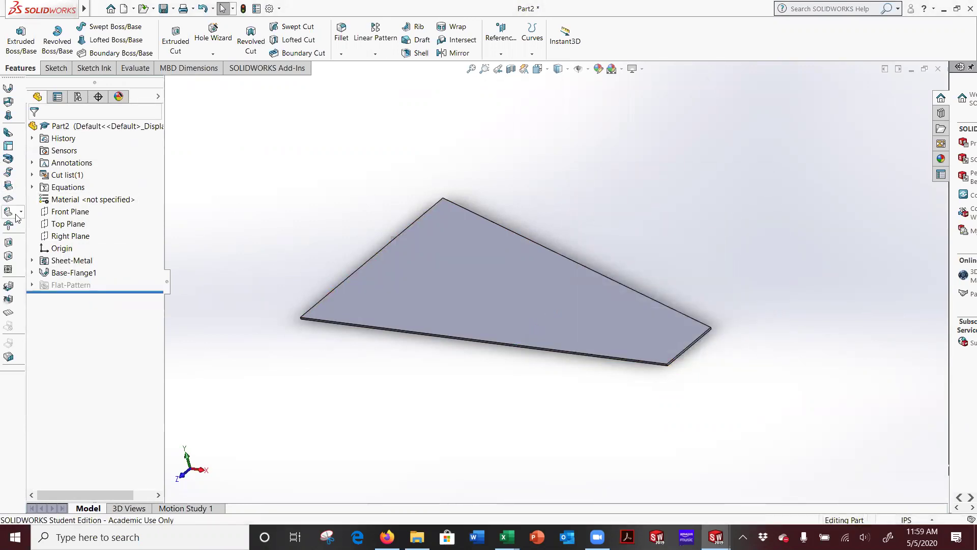
# Start a sketched bend on the plate's upper face and sketch a vertical bend line across it between the two long edges
pyautogui.click(11, 187)
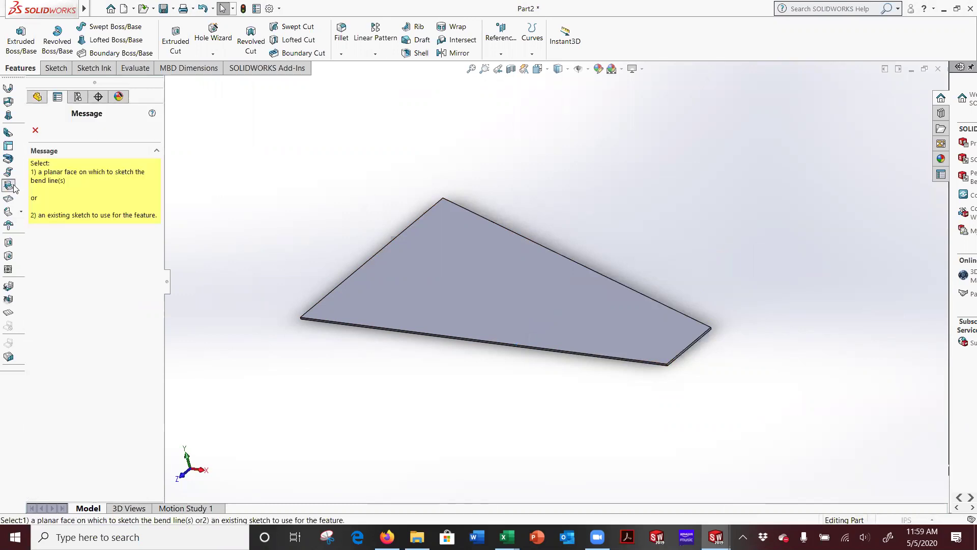
pyautogui.click(564, 290)
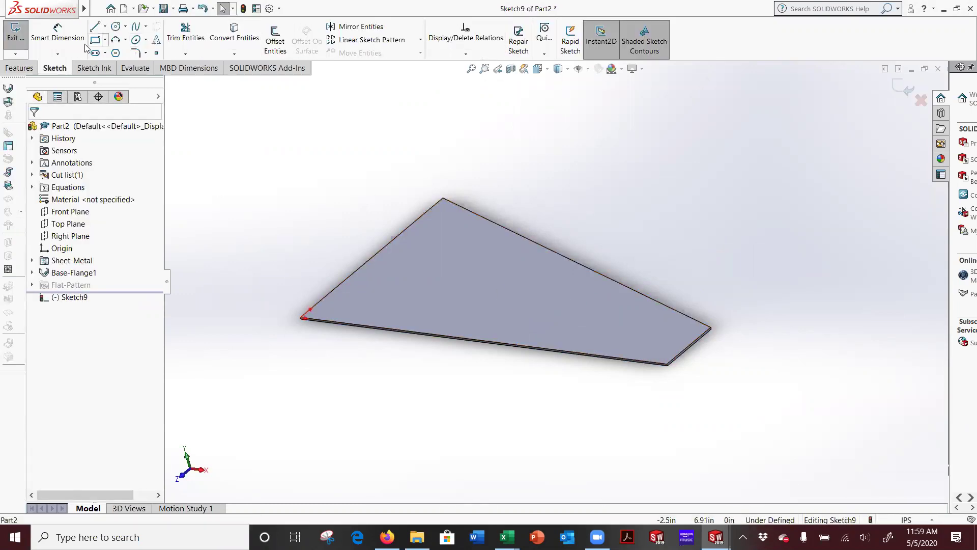
pyautogui.click(95, 26)
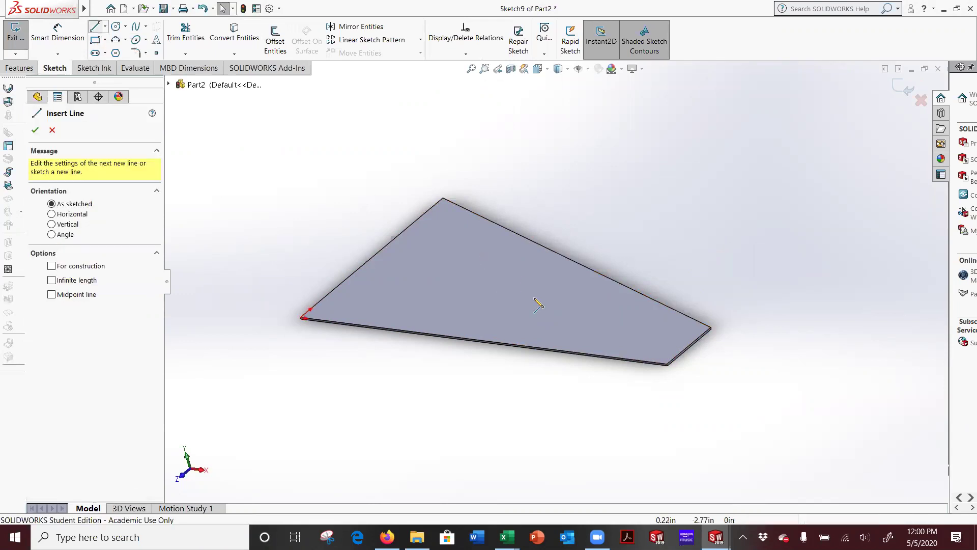
pyautogui.click(483, 340)
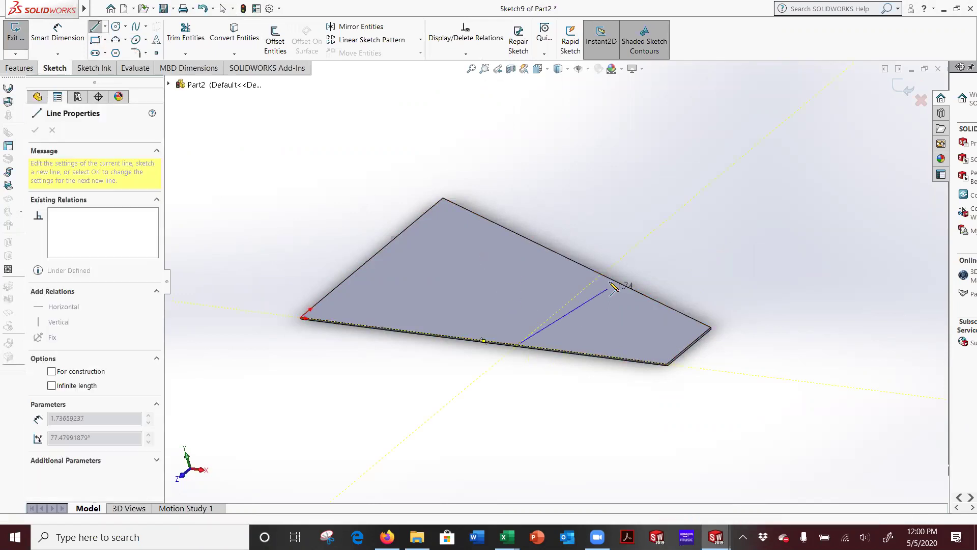
pyautogui.click(602, 276)
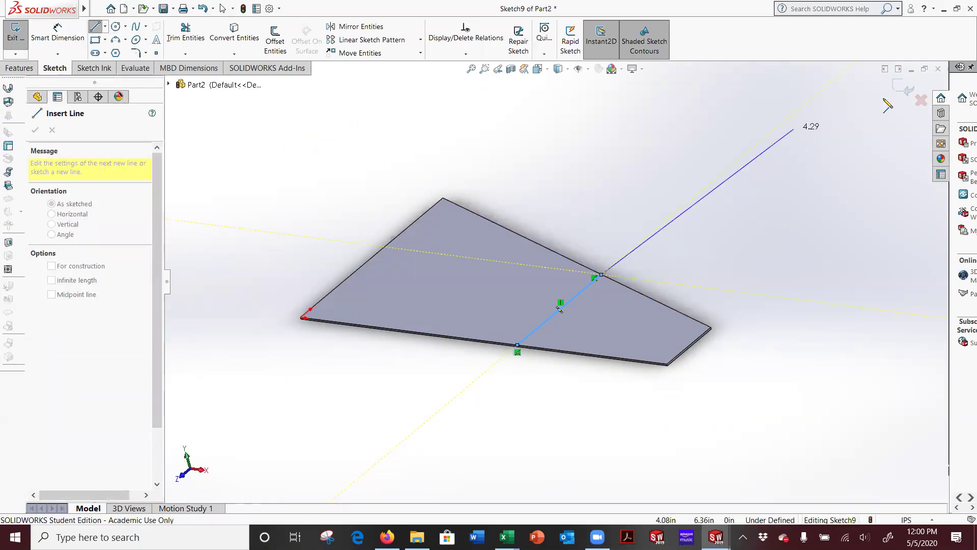
pyautogui.click(902, 87)
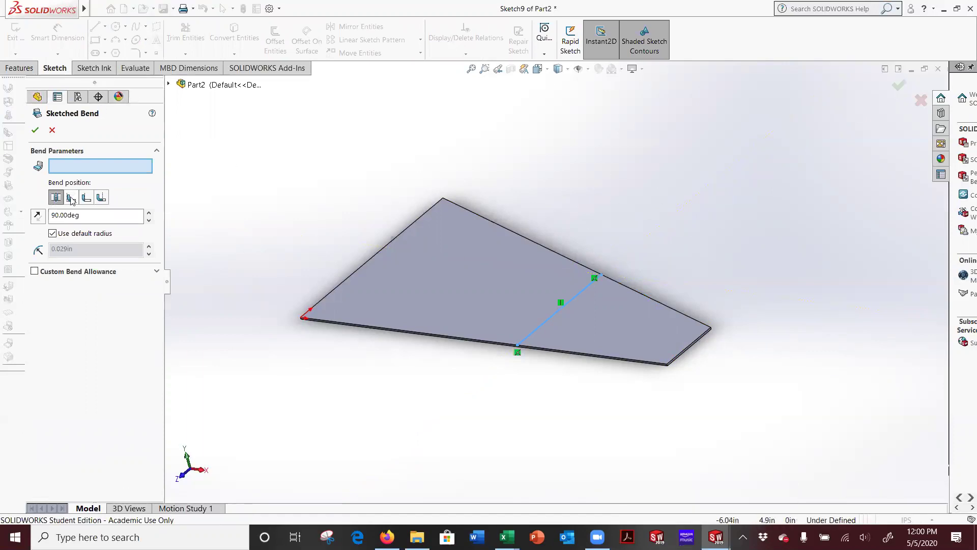
# Try a 90-degree sketched bend with the narrow end fixed and the Bend Centerline position after comparing the other positions, and undo it
pyautogui.click(546, 322)
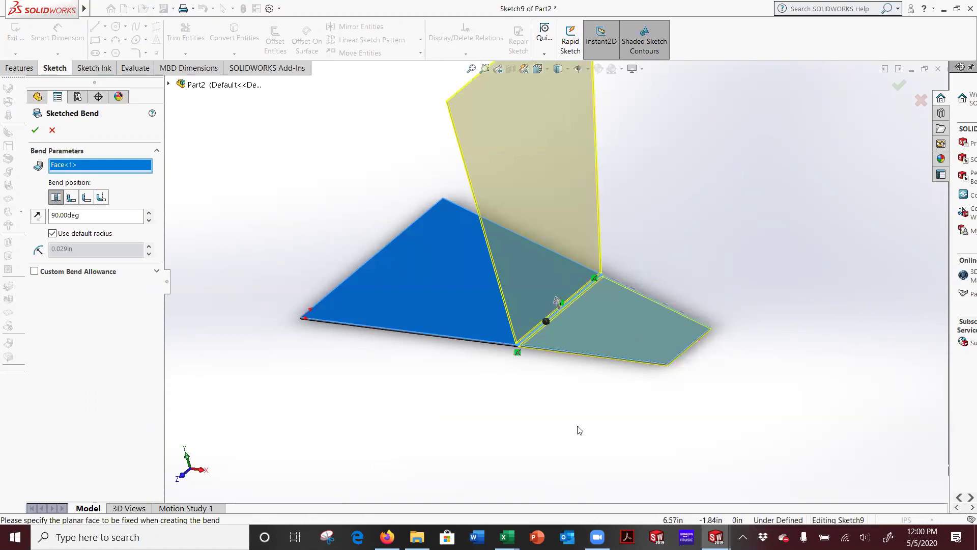
pyautogui.scroll(3, 578, 425)
pyautogui.moveTo(585, 387); pyautogui.dragTo(530, 403, button='middle')
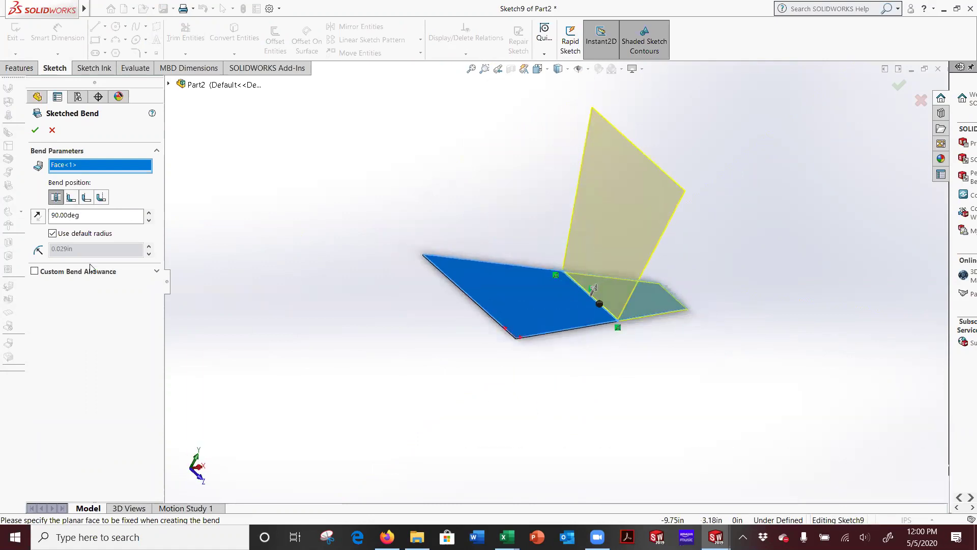
pyautogui.click(72, 197)
pyautogui.click(86, 197)
pyautogui.click(101, 198)
pyautogui.click(56, 197)
pyautogui.click(35, 131)
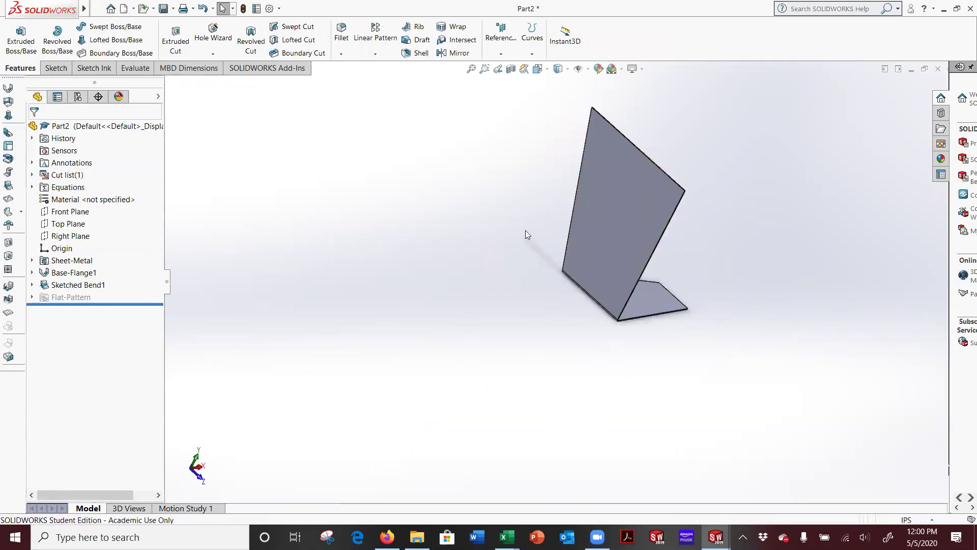
pyautogui.moveTo(768, 95); pyautogui.dragTo(340, 198, button='middle')
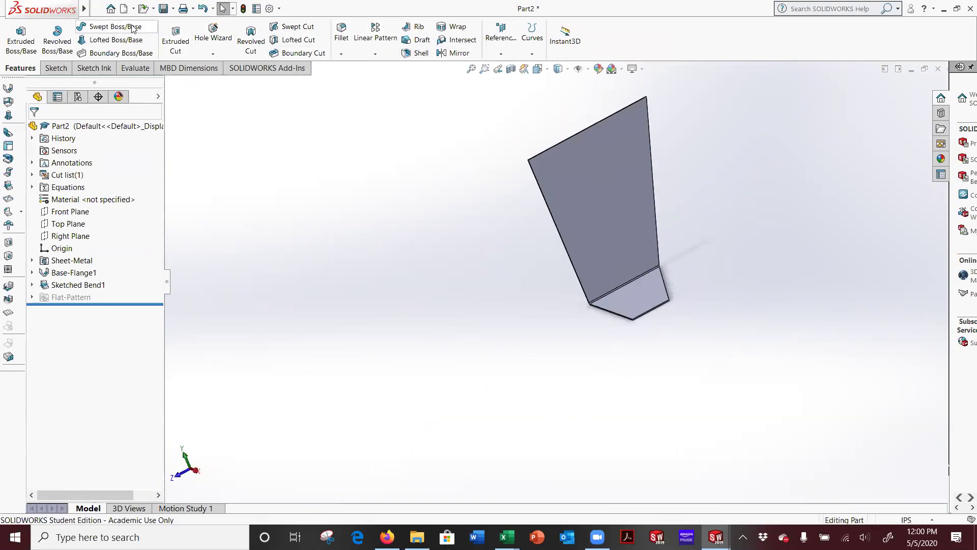
pyautogui.click(201, 7)
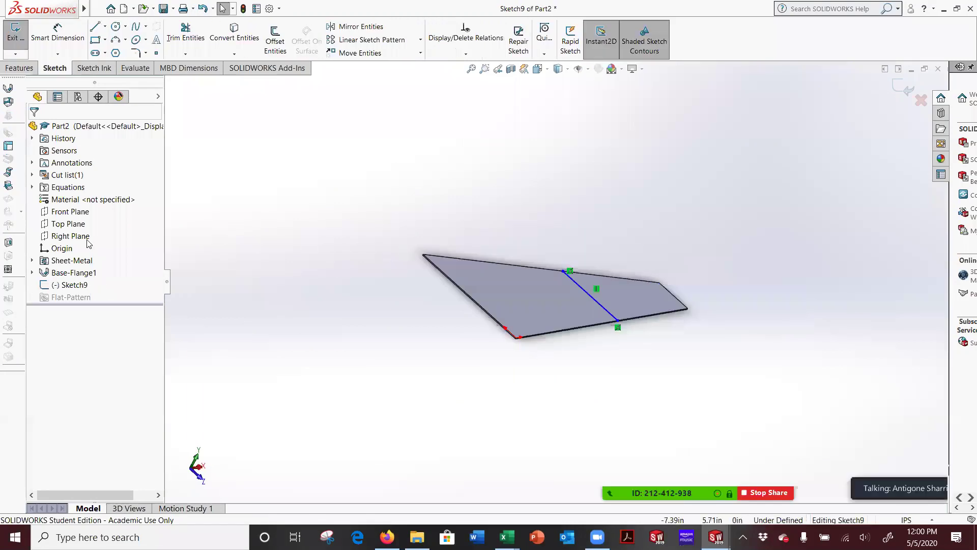
pyautogui.click(8, 187)
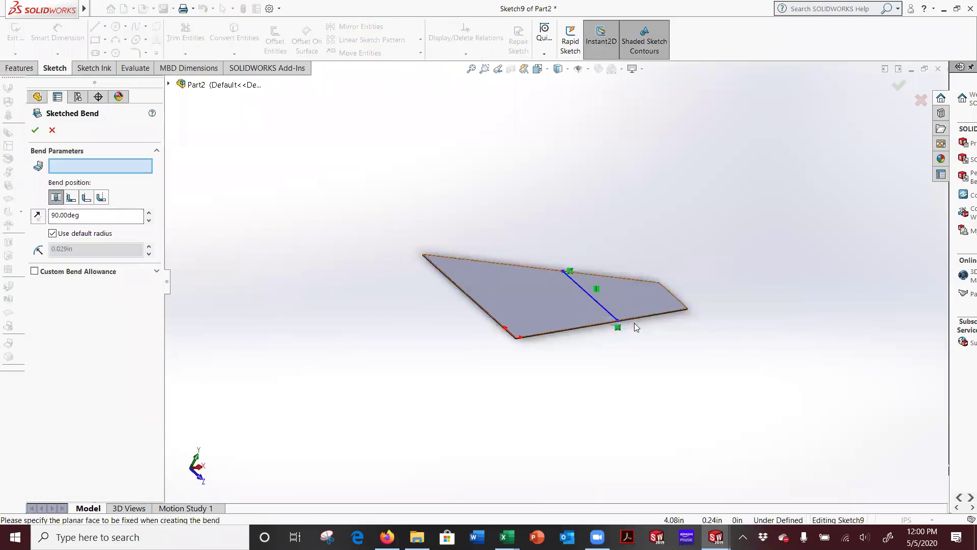
pyautogui.scroll(-5, 636, 326)
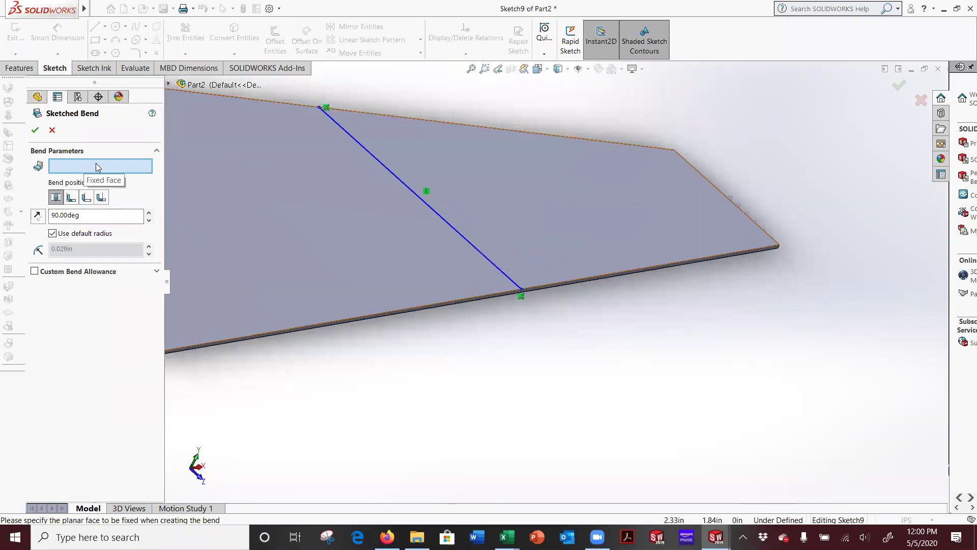
pyautogui.click(607, 191)
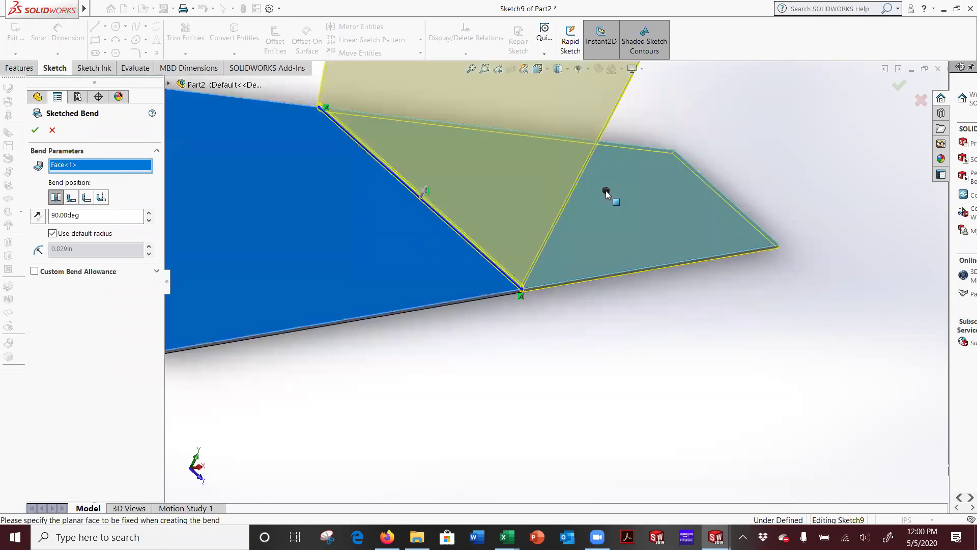
pyautogui.scroll(5, 683, 311)
pyautogui.moveTo(537, 313); pyautogui.dragTo(504, 270, button='middle')
pyautogui.click(537, 69)
pyautogui.click(559, 69)
pyautogui.click(570, 70)
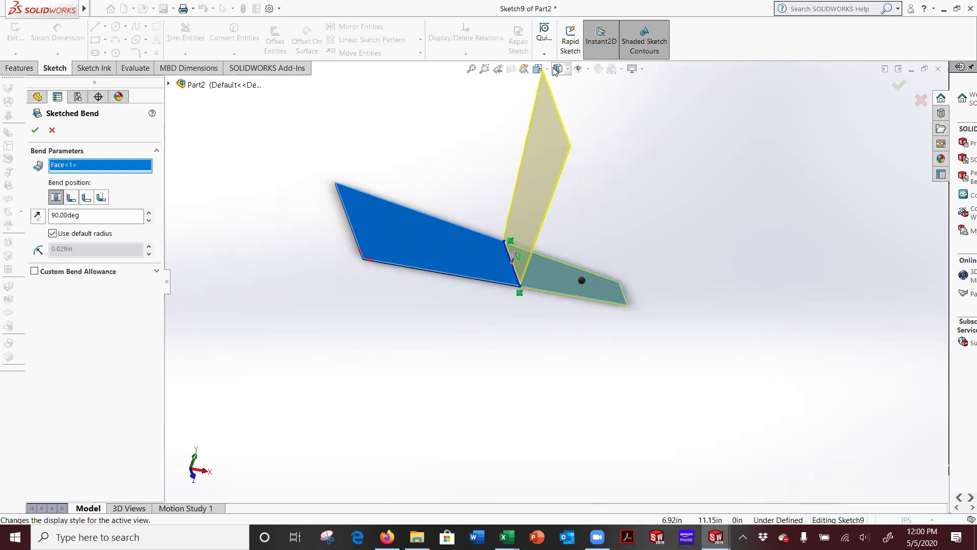
pyautogui.click(537, 69)
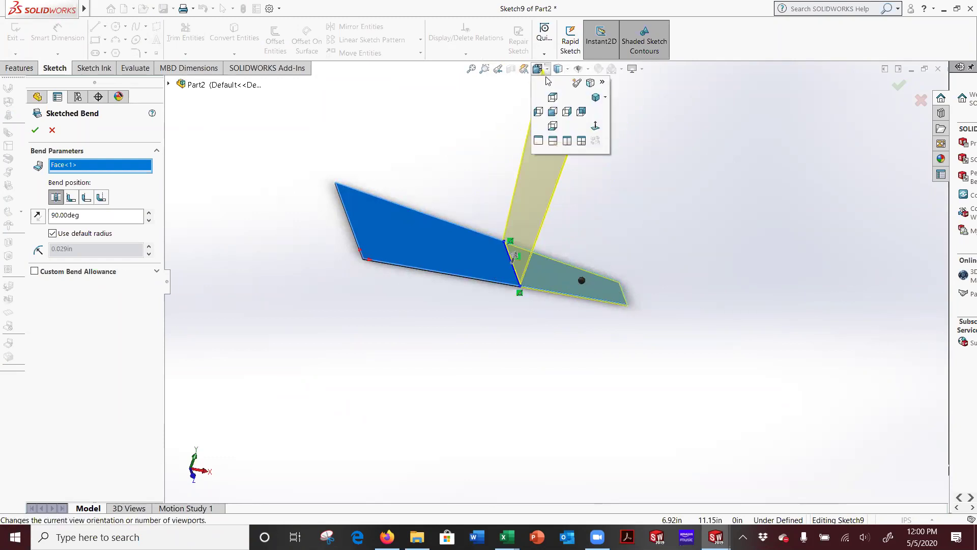
pyautogui.click(595, 98)
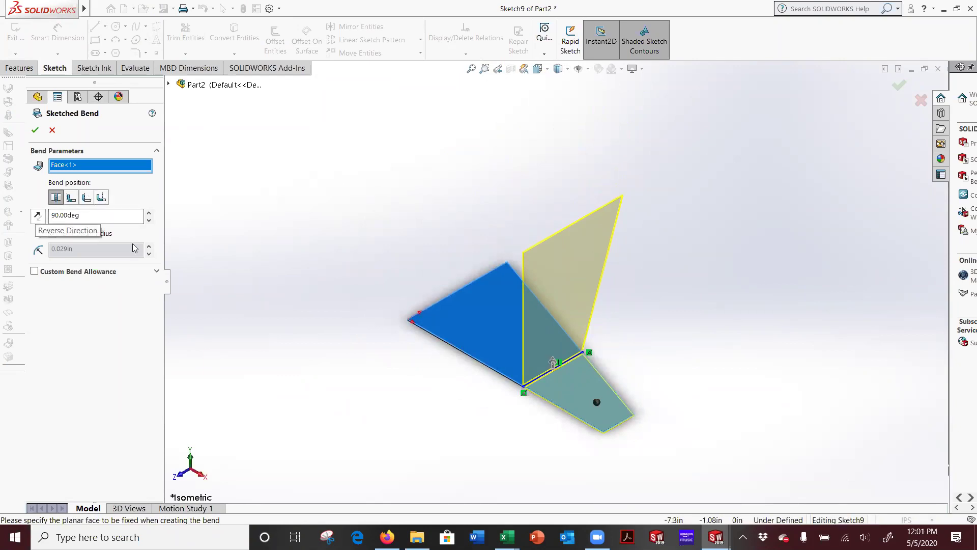
pyautogui.click(52, 131)
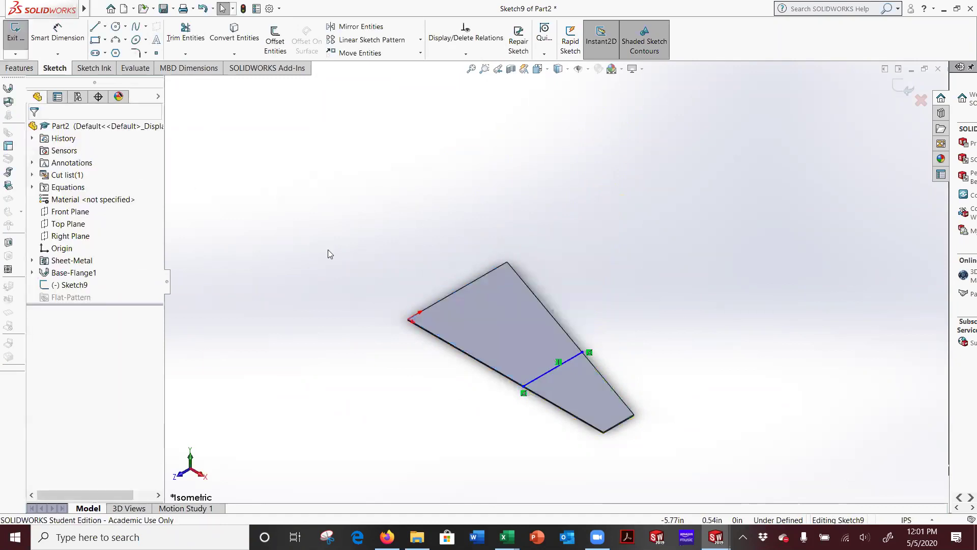
# Create a 90-degree sketched bend from the line with the plate's wide portion as the fixed face and the Bend Centerline position
pyautogui.moveTo(562, 412)
pyautogui.mouseDown(button='middle')
pyautogui.moveTo(441, 334)
pyautogui.moveTo(455, 322)
pyautogui.moveTo(445, 360)
pyautogui.mouseUp(button='middle')
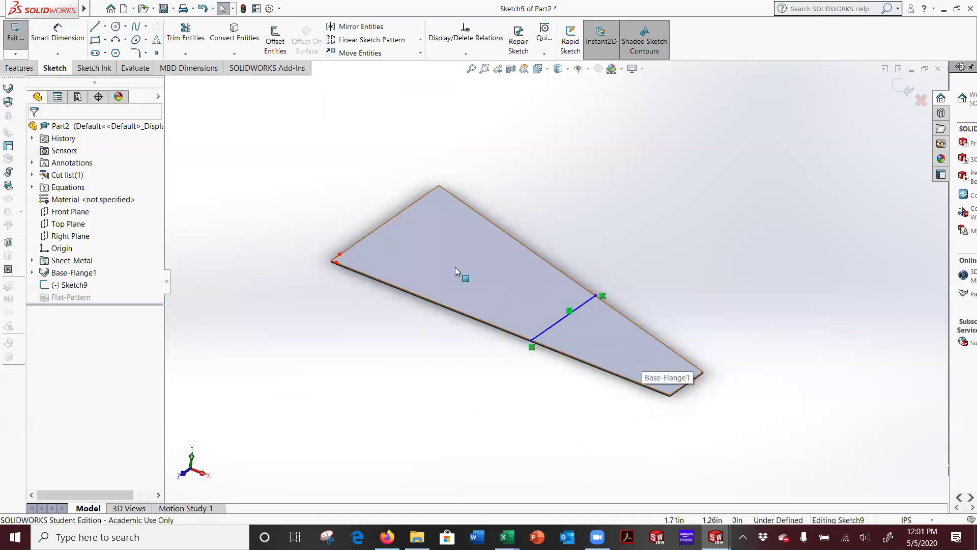
pyautogui.click(634, 351)
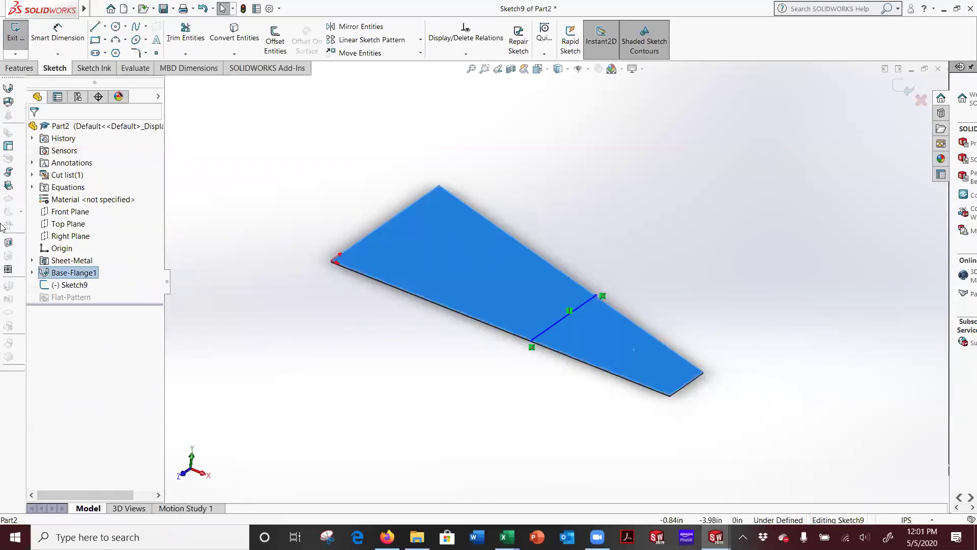
pyautogui.click(8, 184)
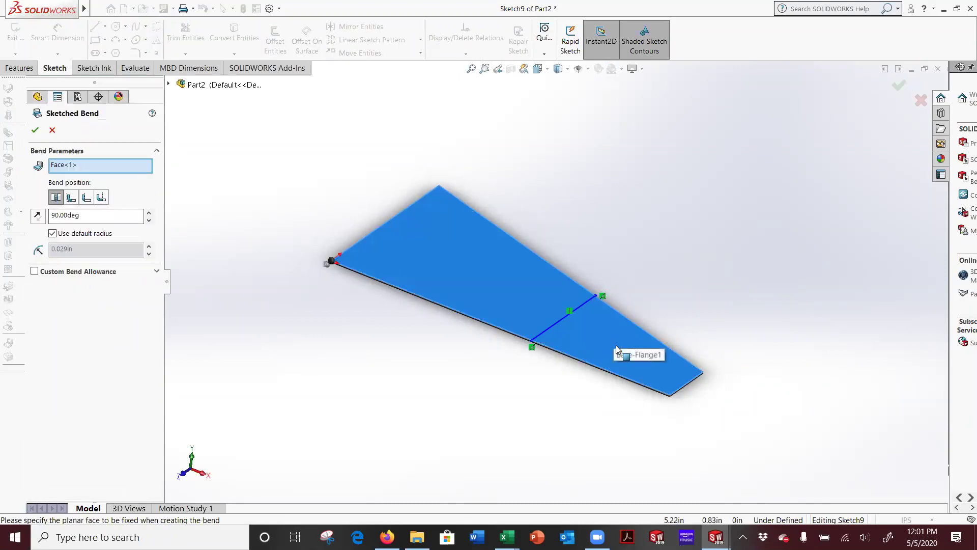
pyautogui.click(564, 319)
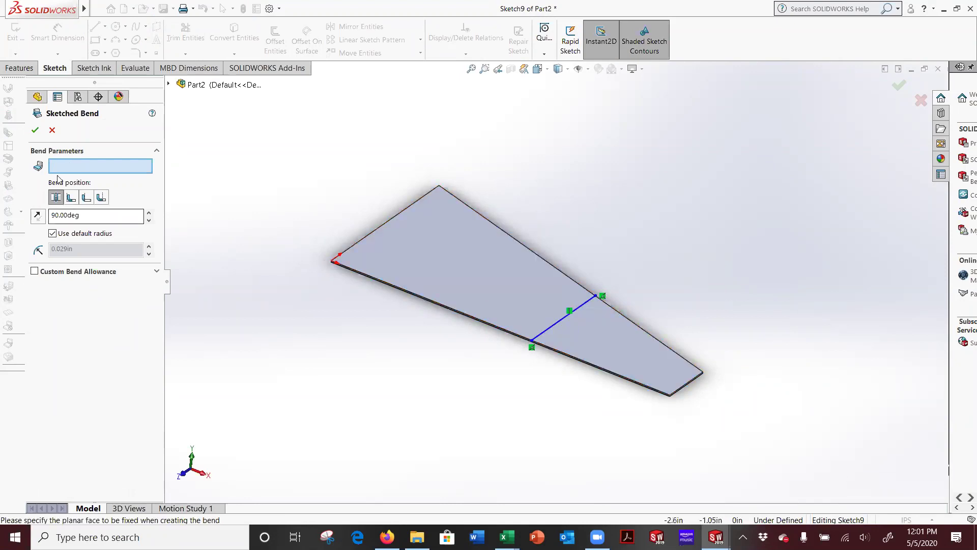
pyautogui.click(469, 291)
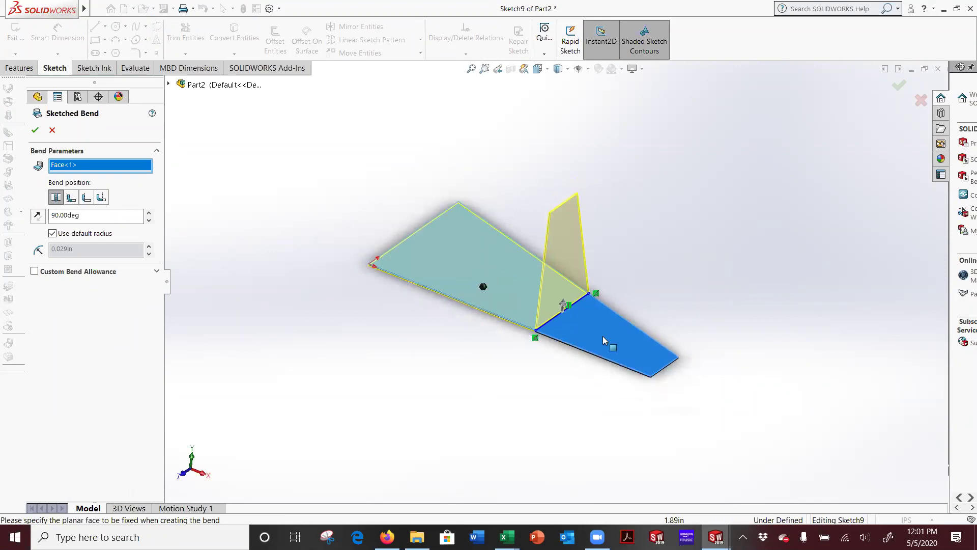
pyautogui.moveTo(421, 388); pyautogui.dragTo(389, 353, button='middle')
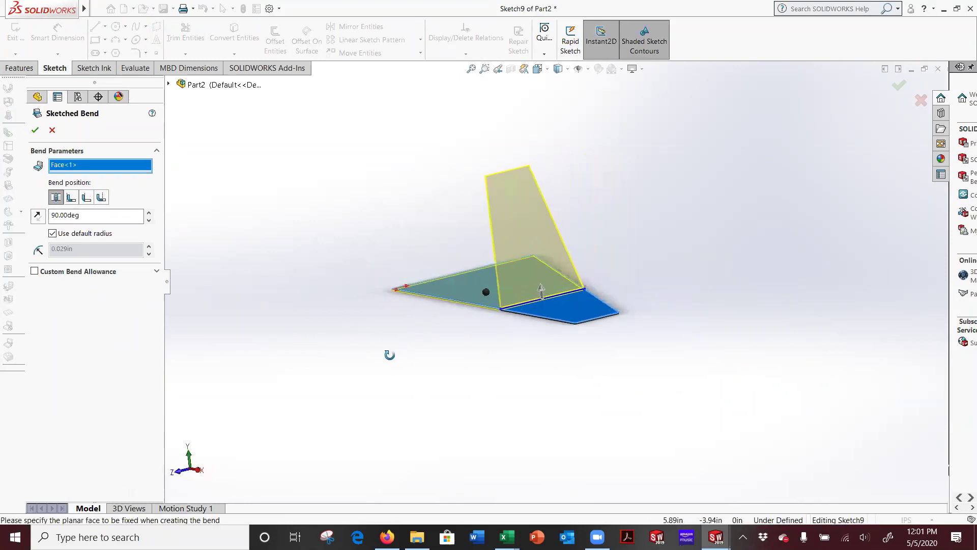
pyautogui.click(34, 130)
pyautogui.moveTo(338, 261); pyautogui.dragTo(336, 282, button='middle')
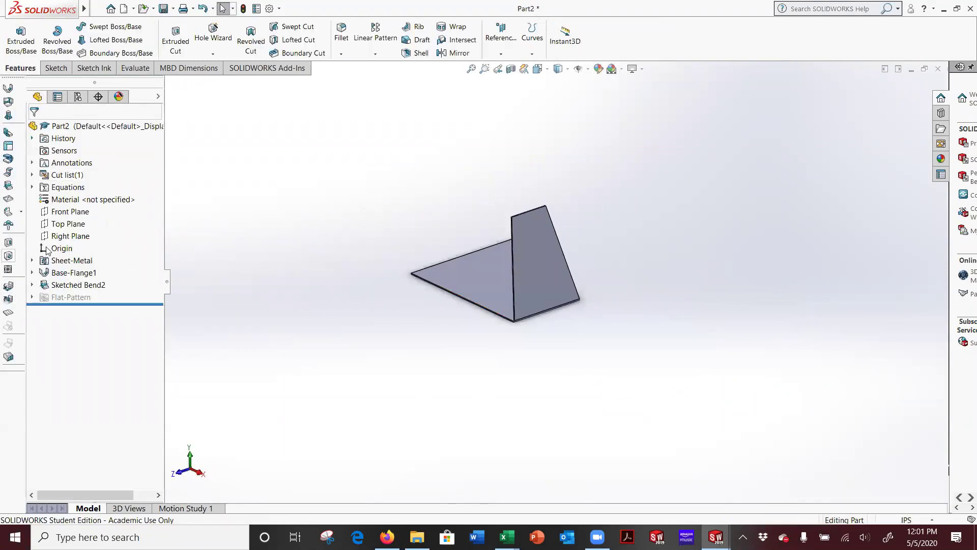
# Edit the bend's sketch to move the bend line closer to the plate's narrow end, about 1.56 in long, and rebuild the bend
pyautogui.click(32, 285)
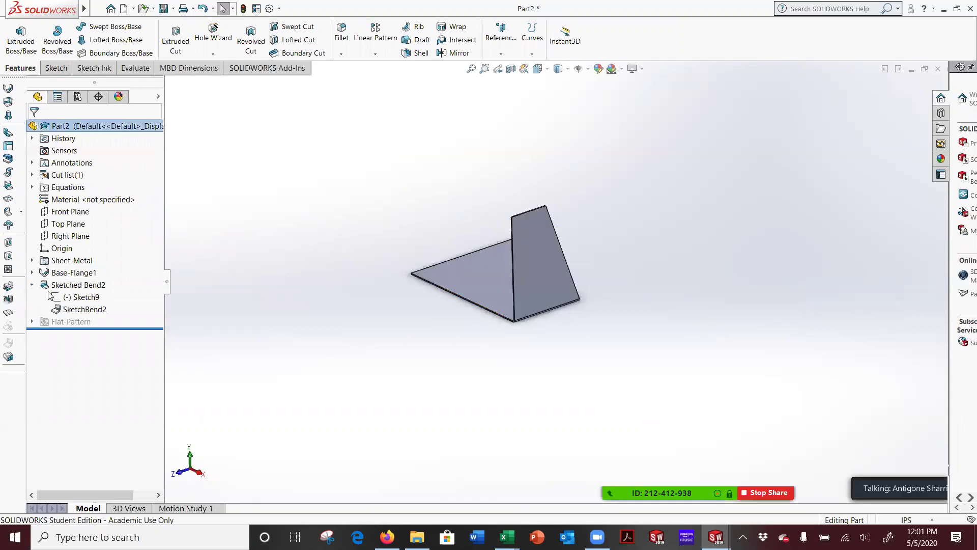
pyautogui.rightClick(81, 299)
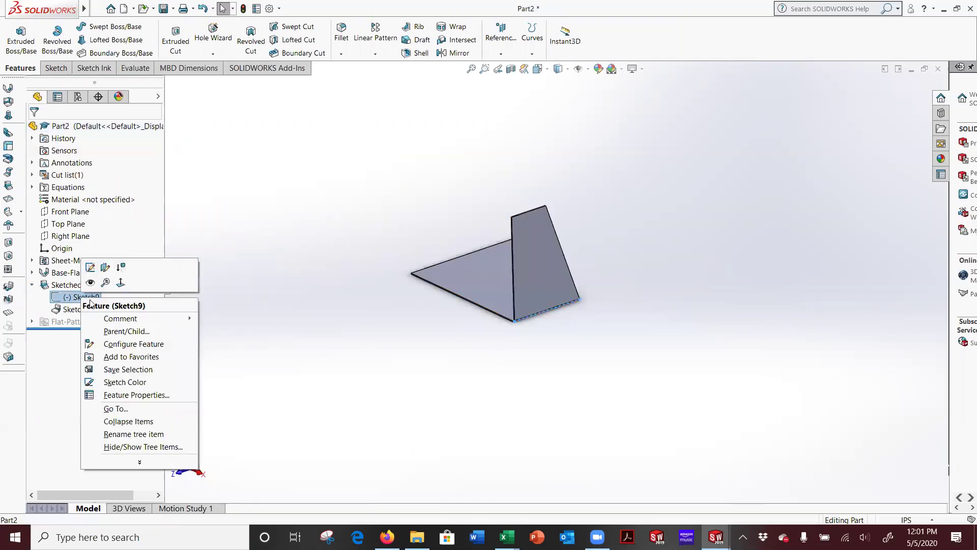
pyautogui.click(90, 266)
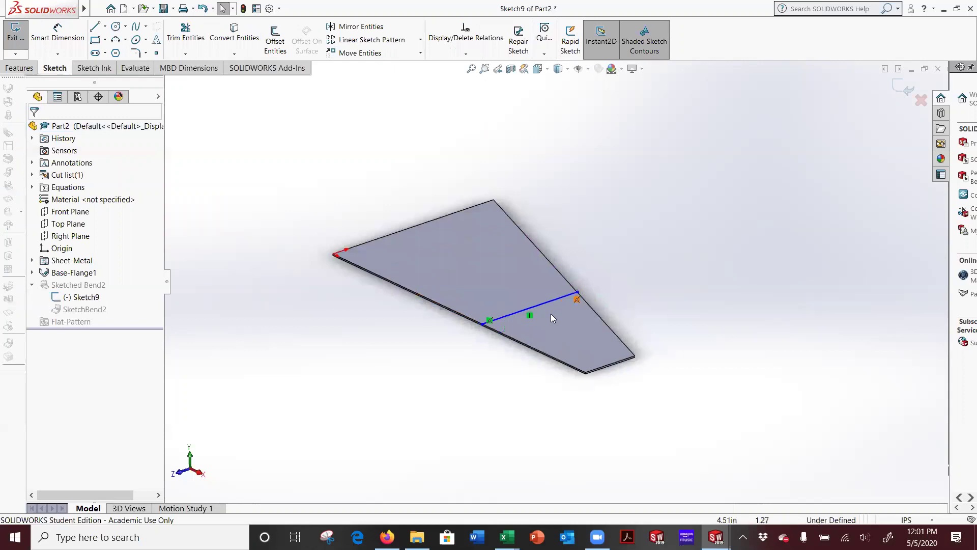
pyautogui.moveTo(530, 319); pyautogui.dragTo(558, 345)
pyautogui.click(34, 130)
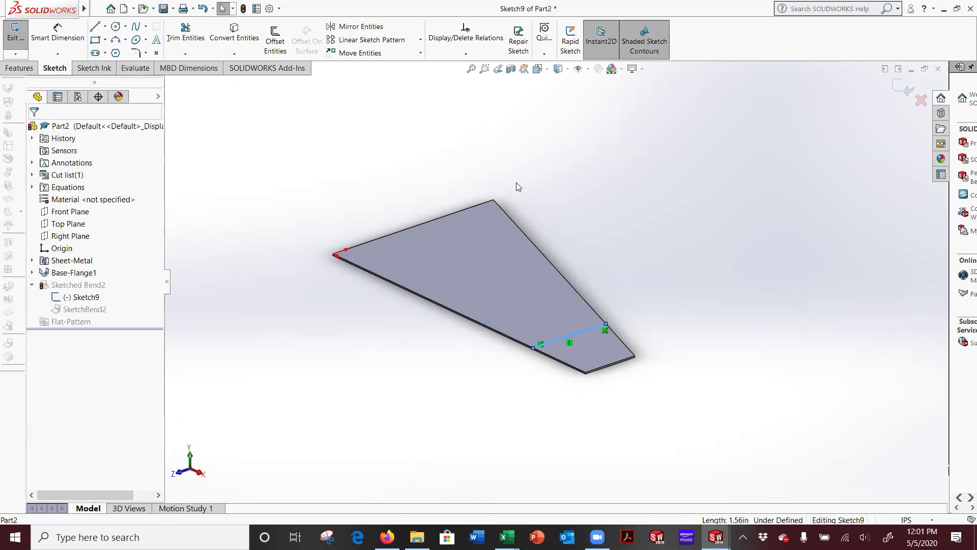
pyautogui.click(911, 84)
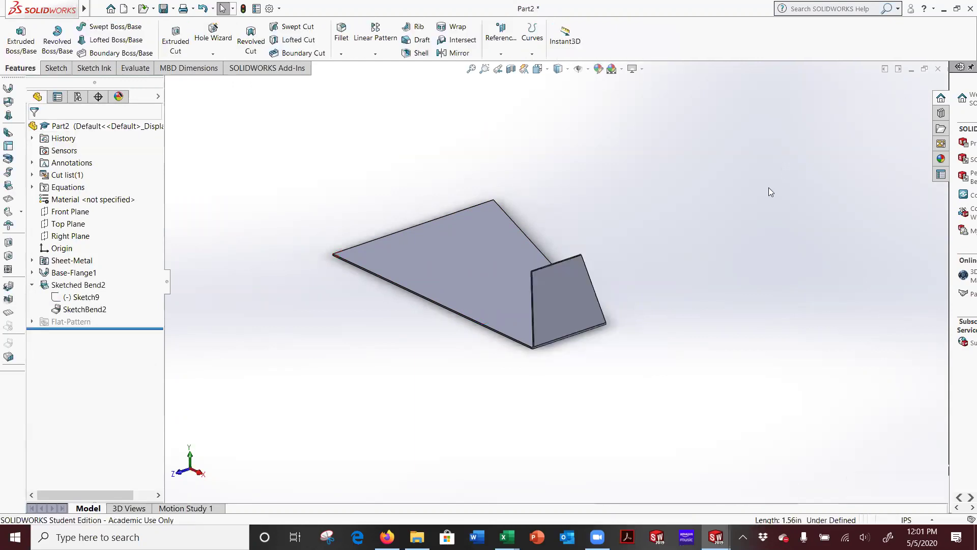
pyautogui.moveTo(736, 295); pyautogui.dragTo(731, 319, button='middle')
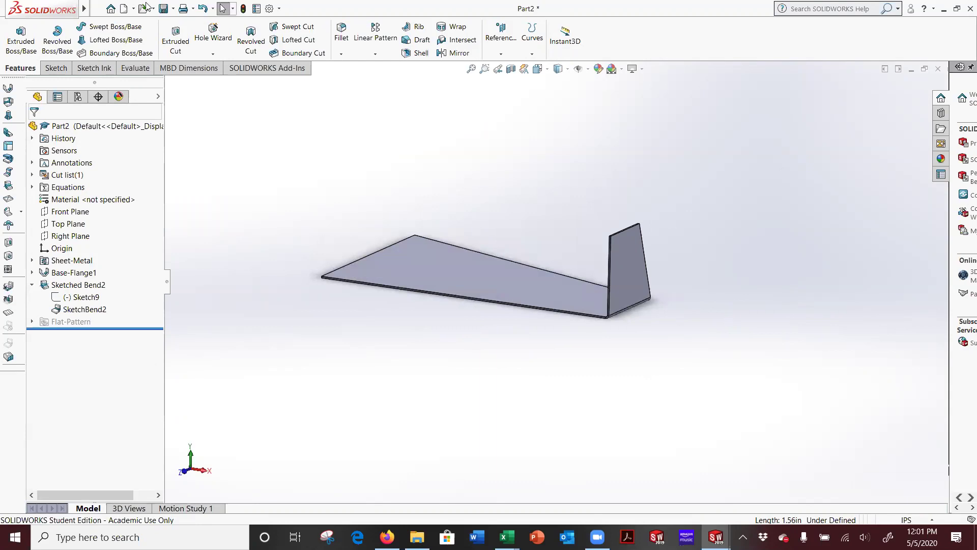